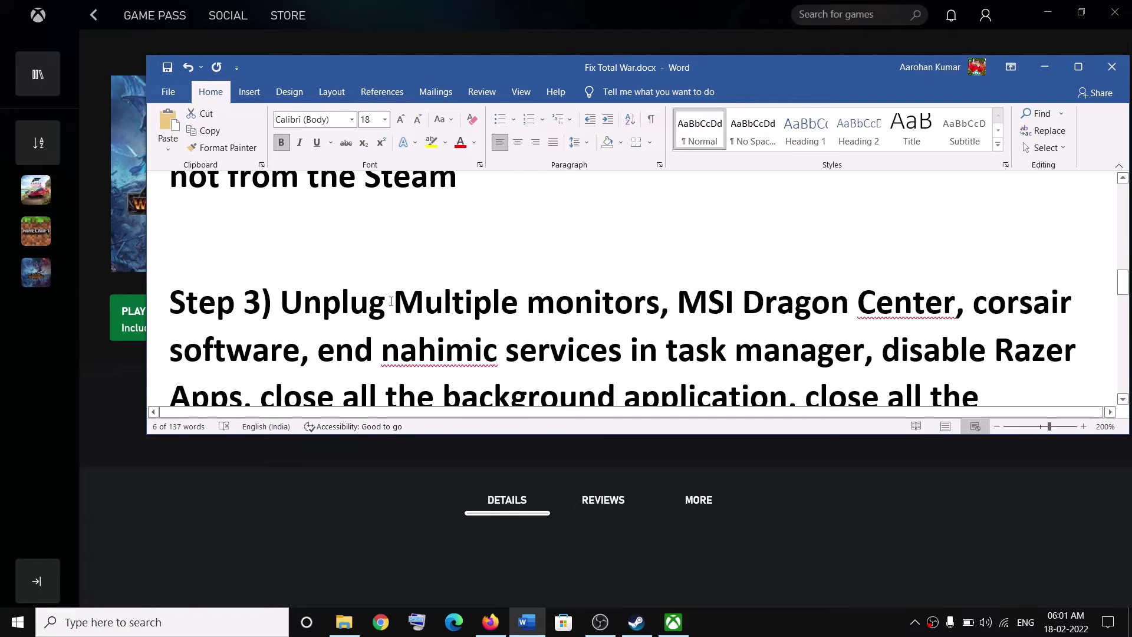
scroll(365, 295, down, 2)
Step: Highlight Step 3's items in turn (multiple monitors, MSI Dragon Center, Razer apps, Nahimic services), then open the Win+X menu
drag(299, 243, 647, 239)
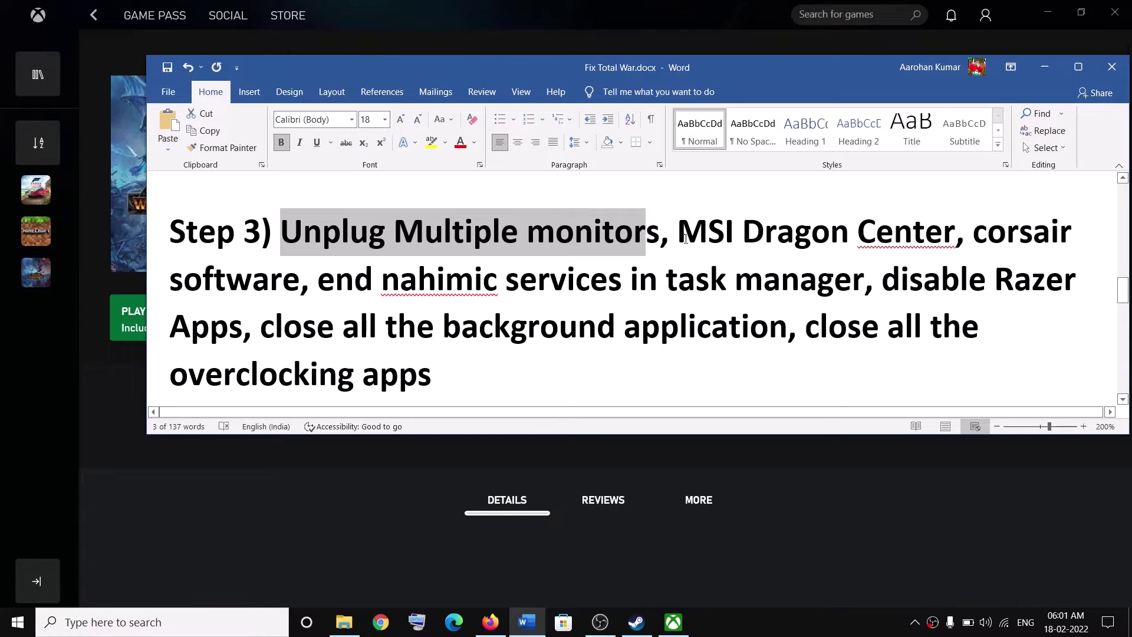
drag(679, 236, 300, 284)
click(512, 285)
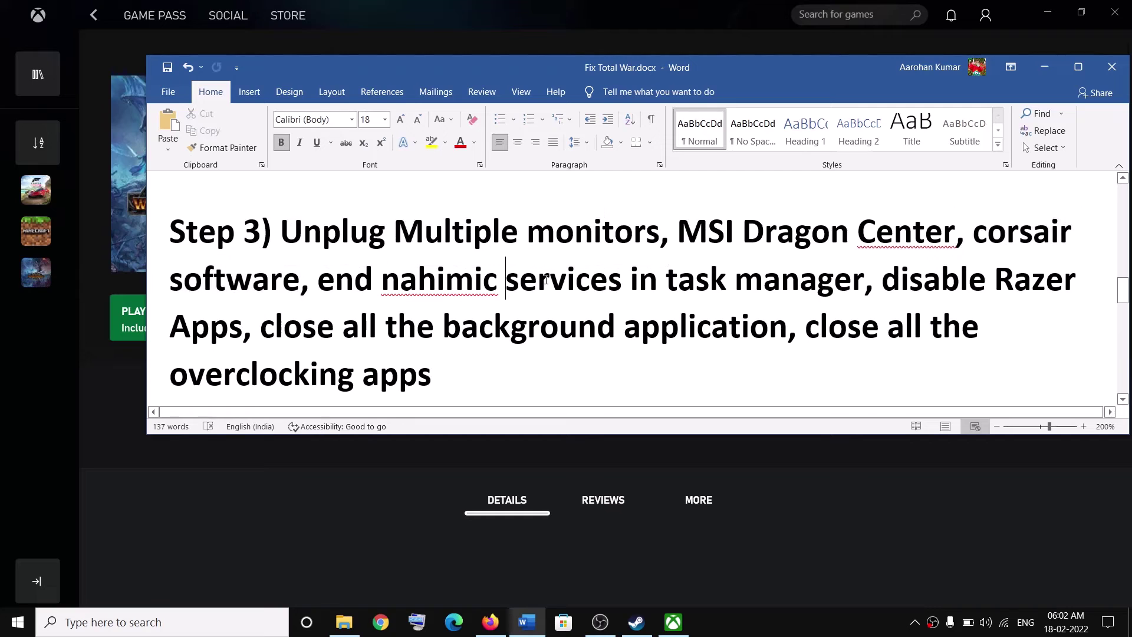
drag(879, 278, 224, 317)
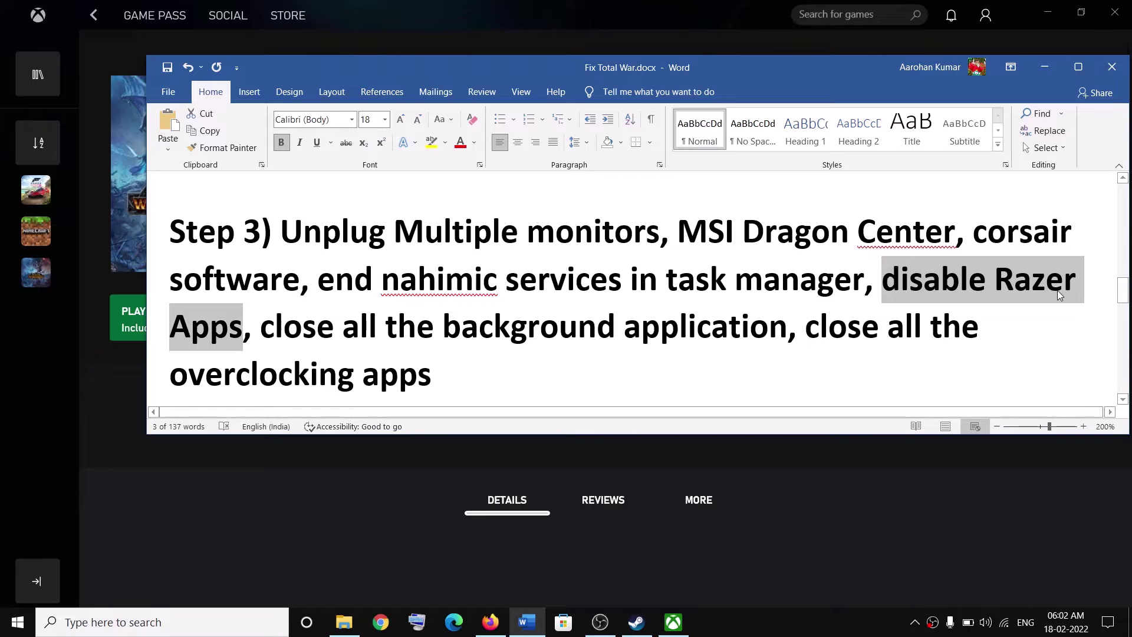
drag(369, 280, 665, 282)
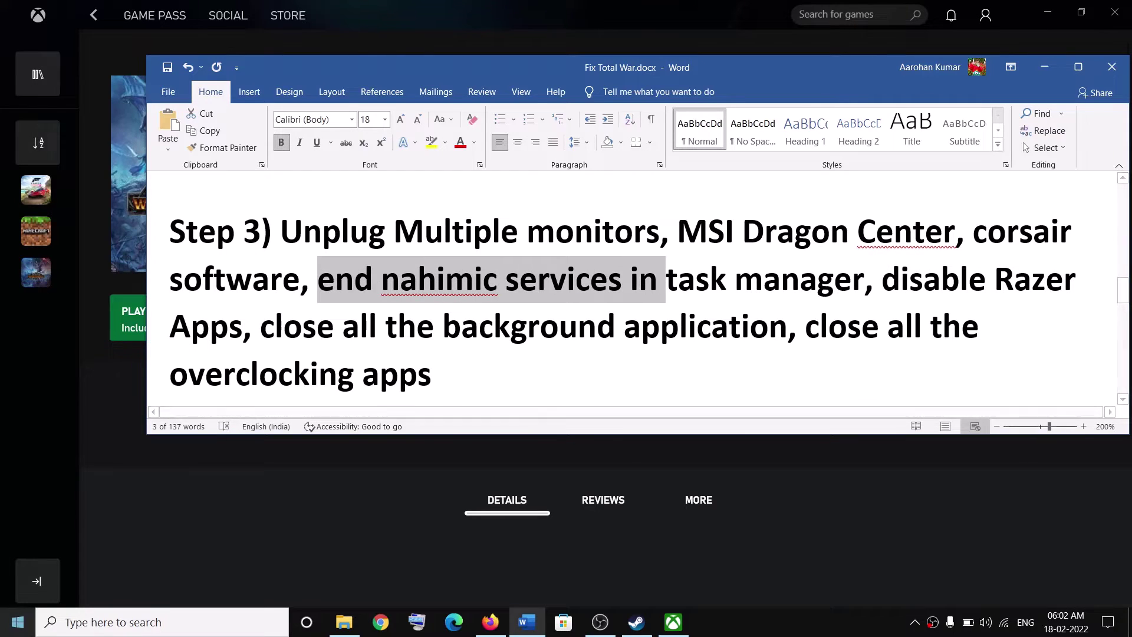
right_click(18, 622)
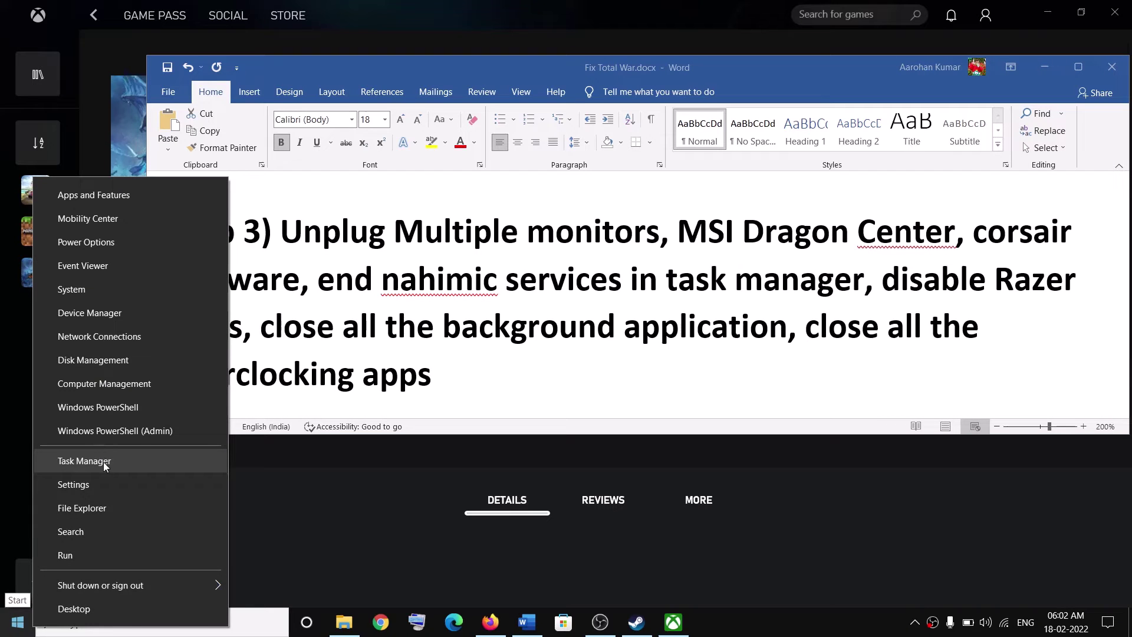
Step: Open Task Manager and select the Steam (32 bit) process, then highlight 'nahimic services' in Word
click(84, 462)
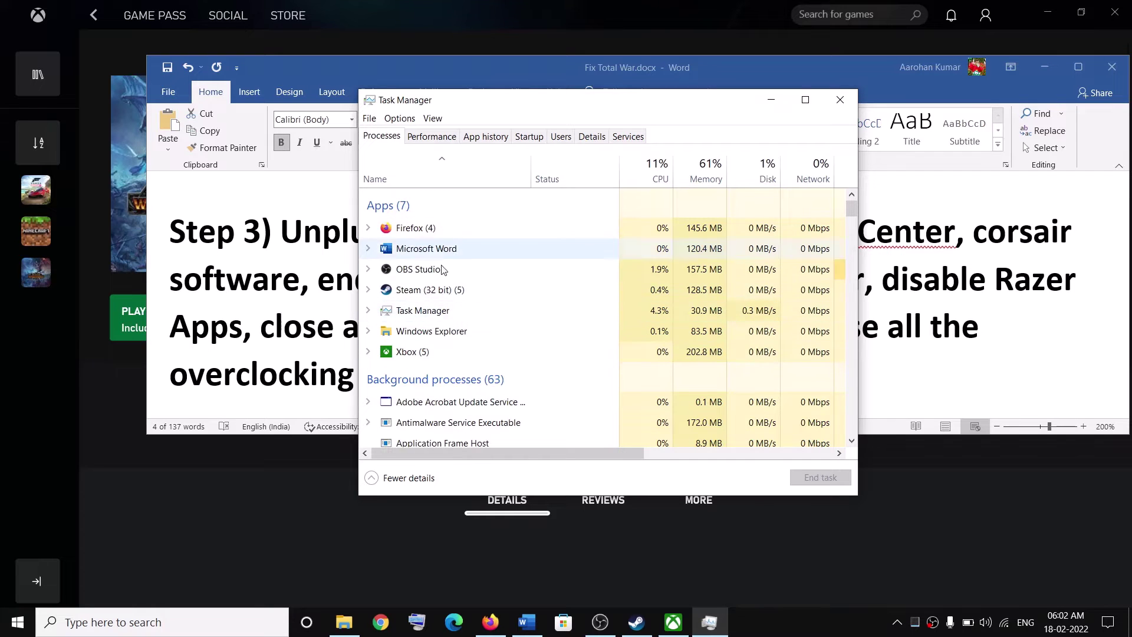
click(448, 292)
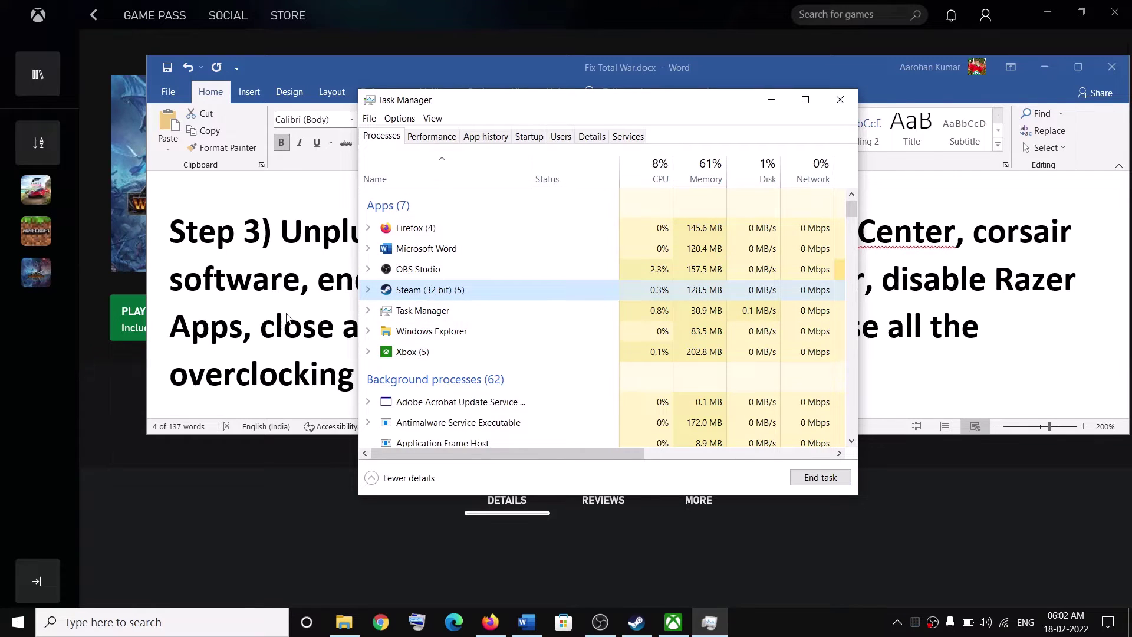
click(526, 622)
click(369, 281)
drag(382, 282, 630, 282)
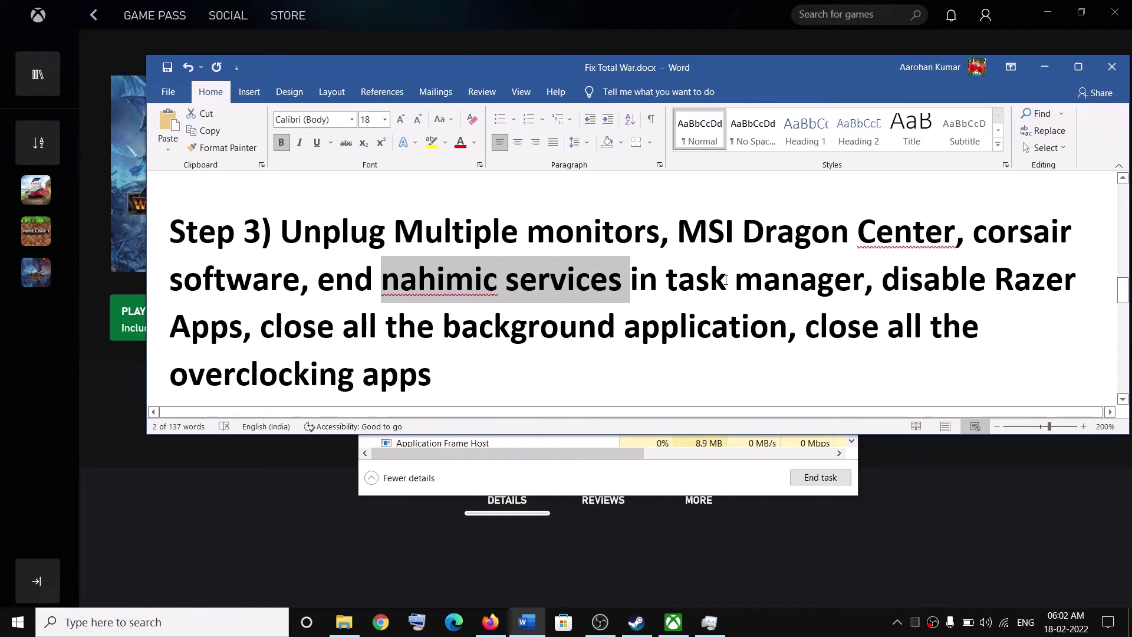
Step: Highlight Step 3's advice on closing background applications and overclocking apps
drag(283, 331, 873, 330)
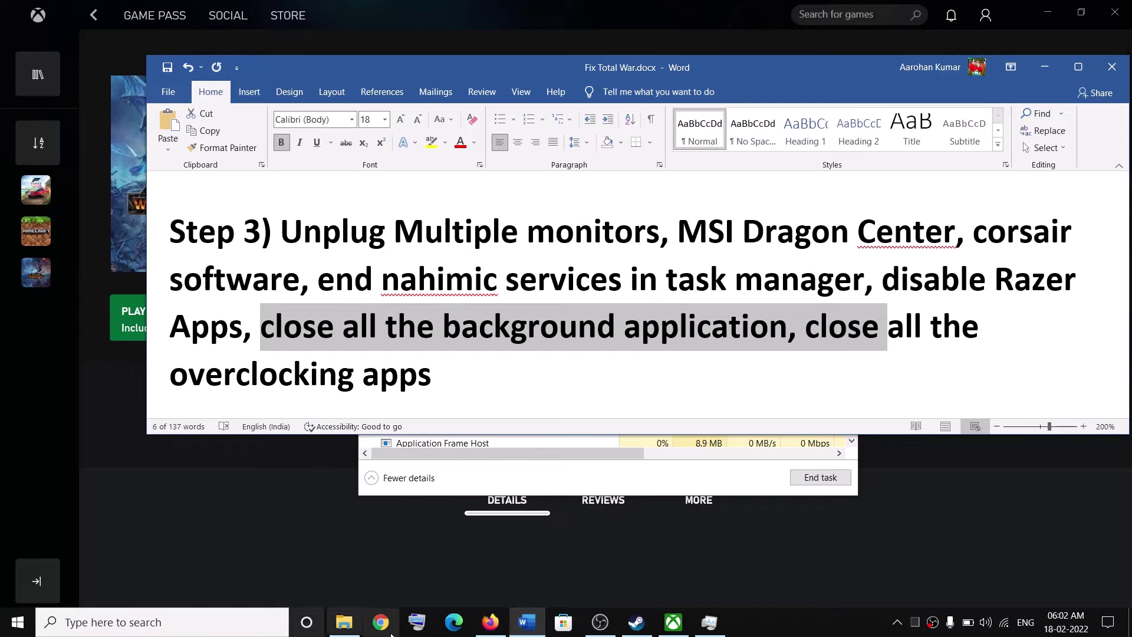
mouse_move(641, 623)
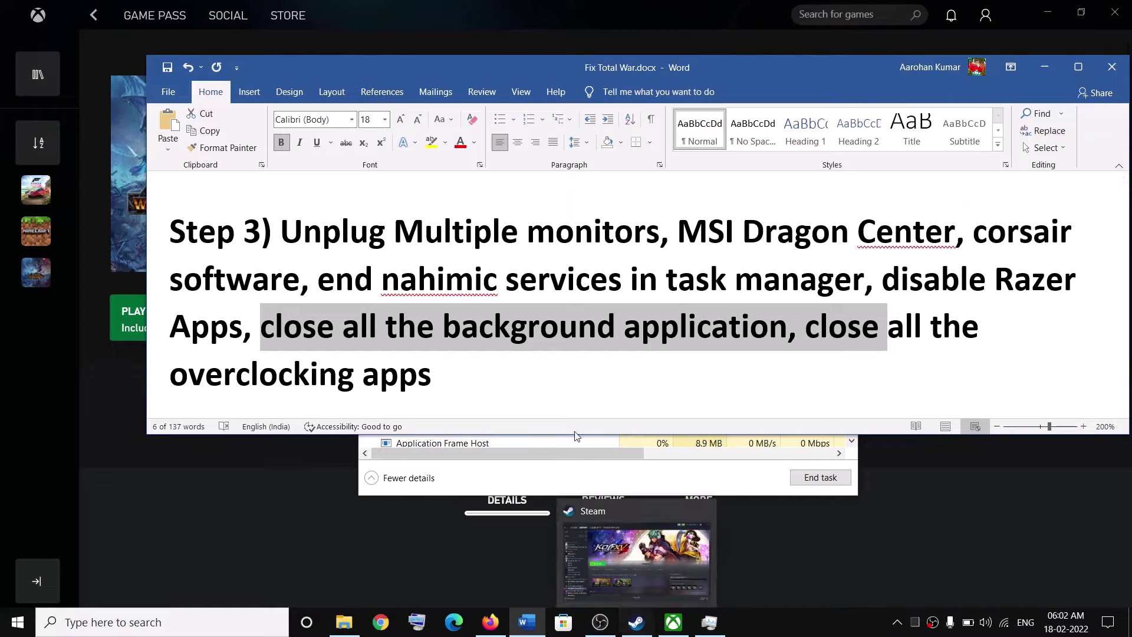
click(472, 374)
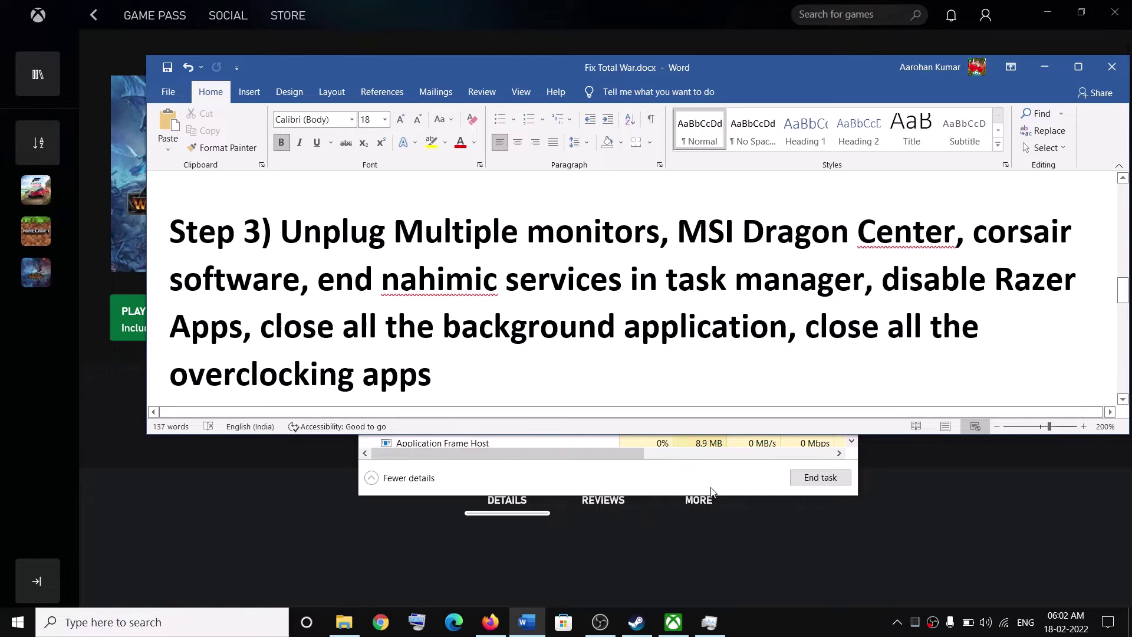
scroll(518, 349, down, 1)
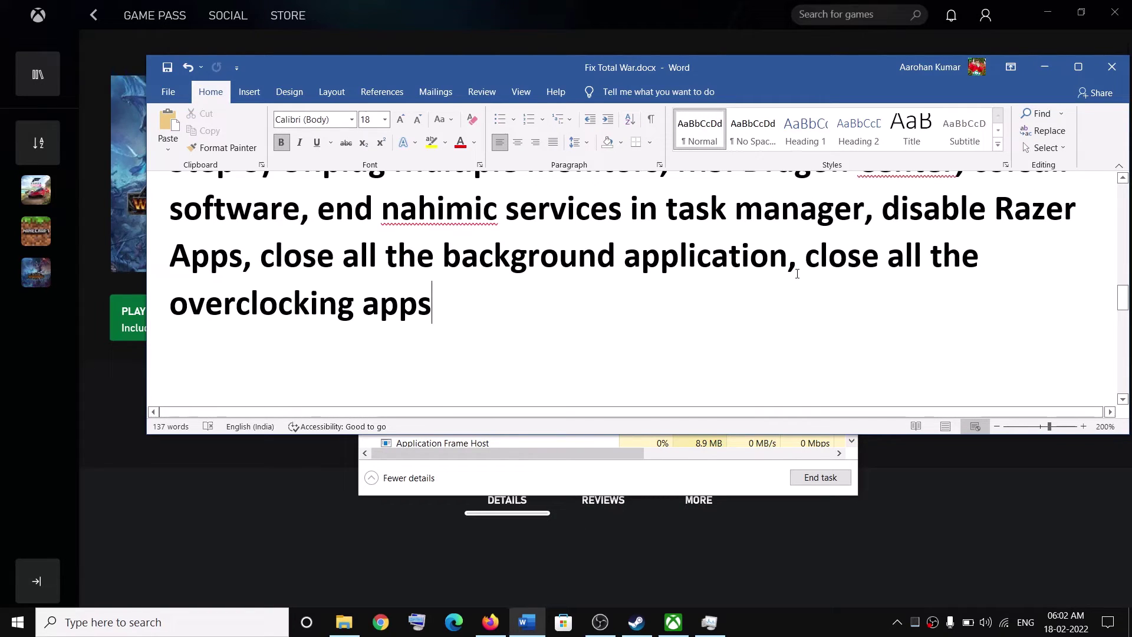
drag(806, 257, 981, 257)
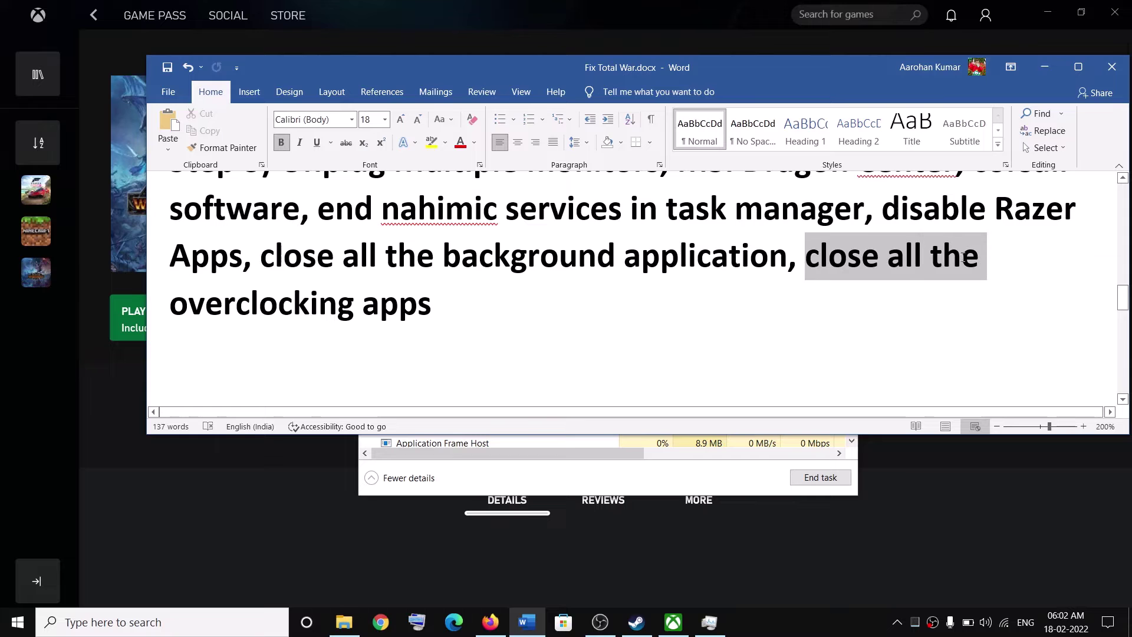
click(441, 304)
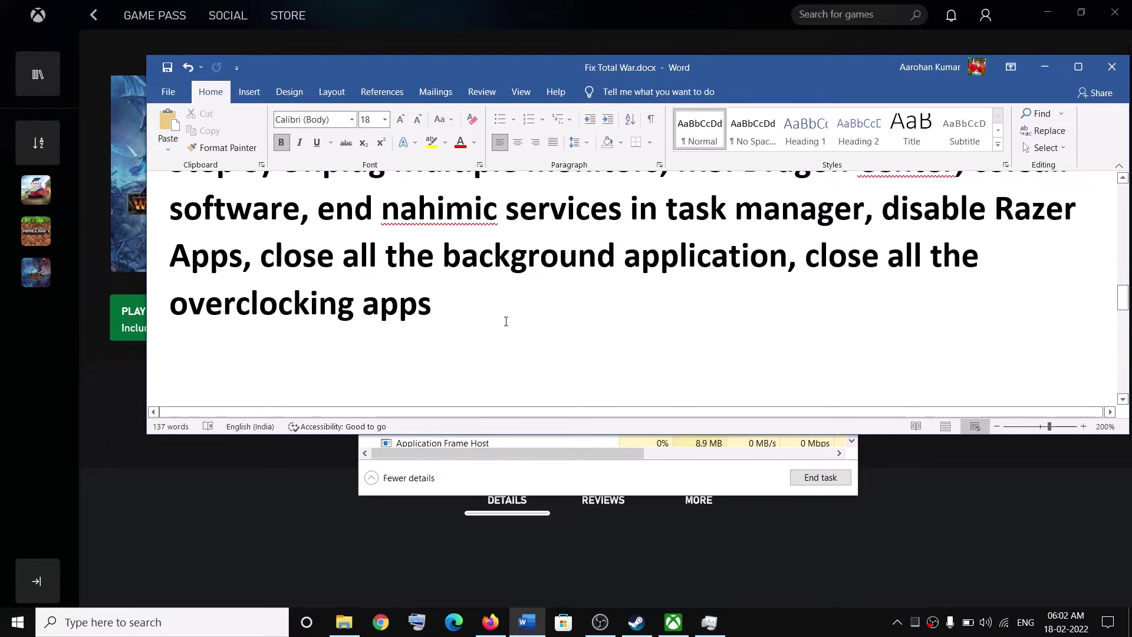
Step: Highlight Step 2's instruction to launch via the exe file, then scroll down to Step 4
scroll(506, 322, up, 5)
scroll(505, 322, down, 1)
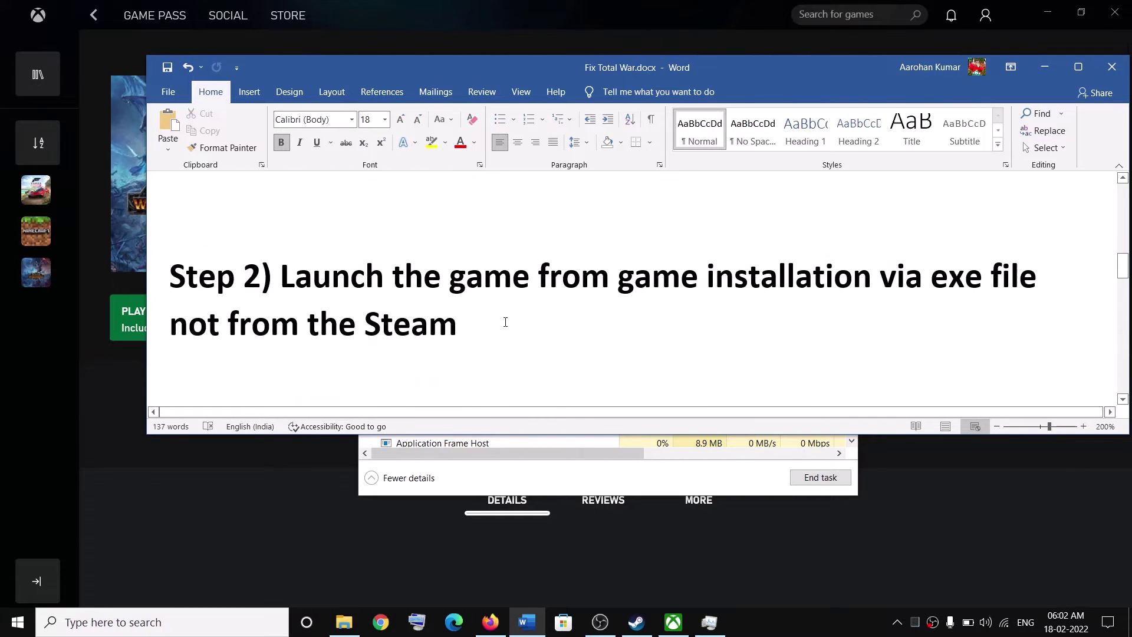
drag(423, 270, 958, 285)
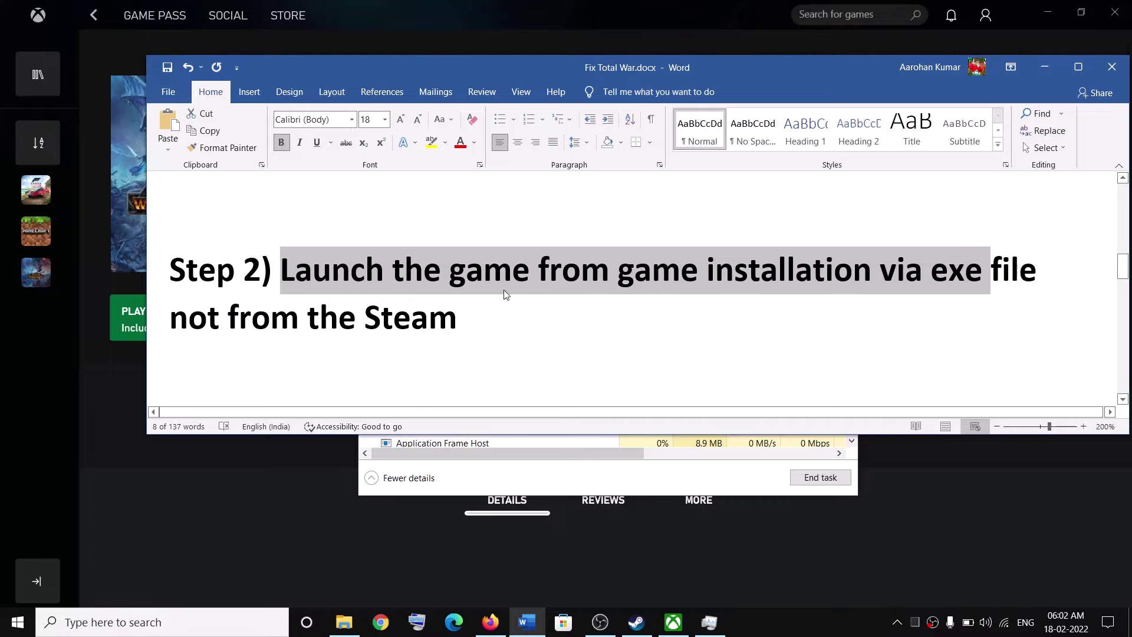
scroll(431, 313, down, 8)
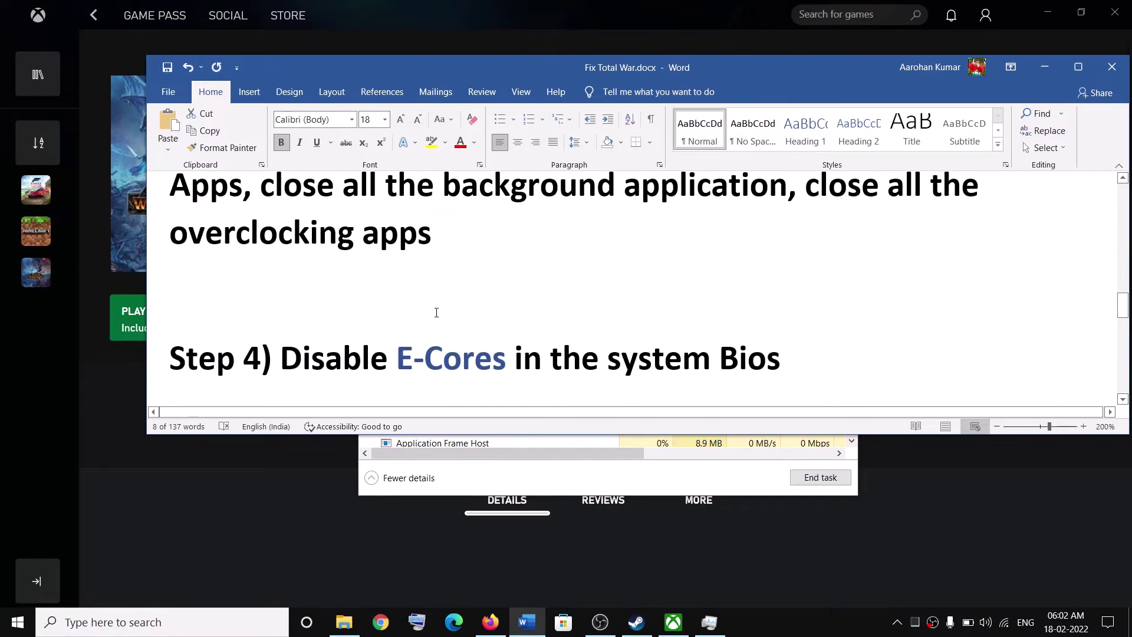
Step: Highlight the Step 4 heading 'Disable E-Cores in the system Bios' and its key words
drag(300, 287, 755, 294)
click(754, 293)
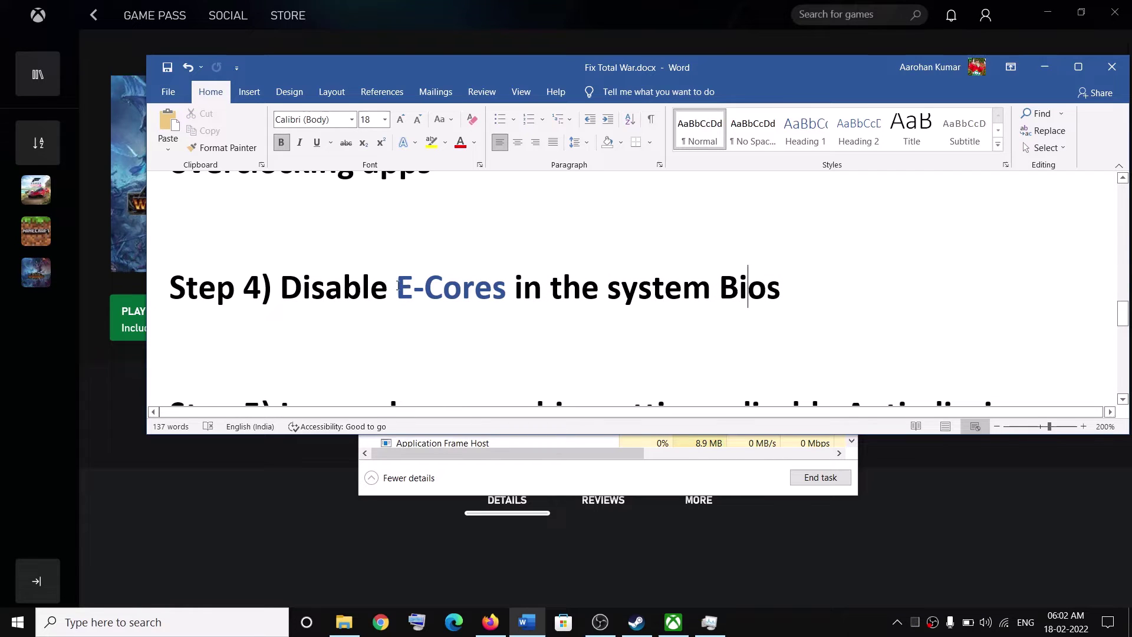
drag(398, 288, 513, 292)
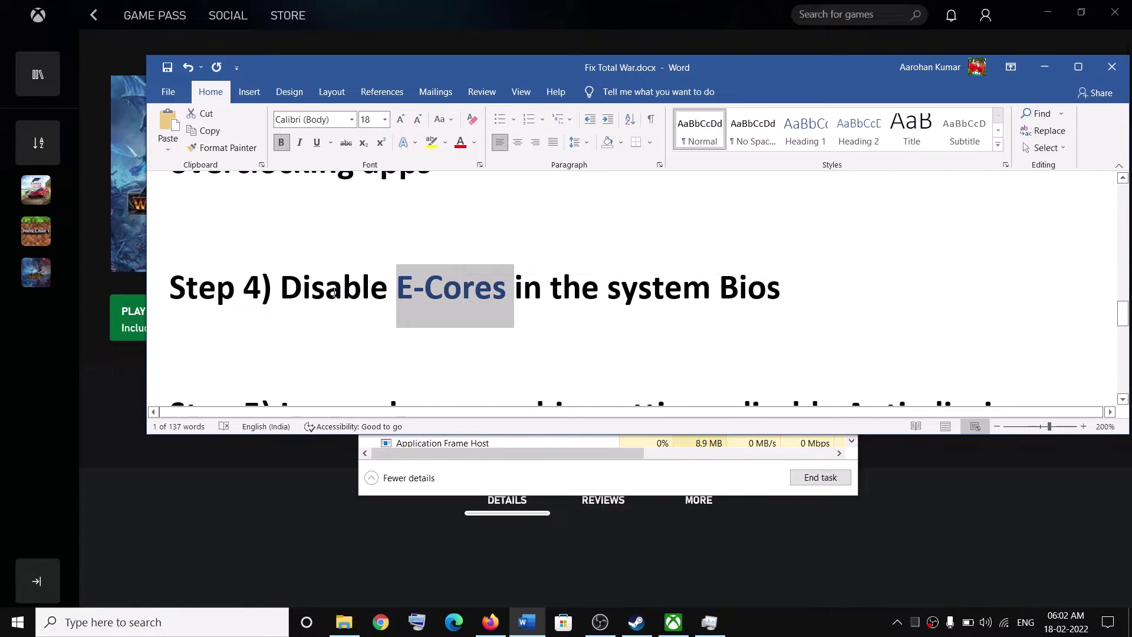
drag(284, 291, 413, 292)
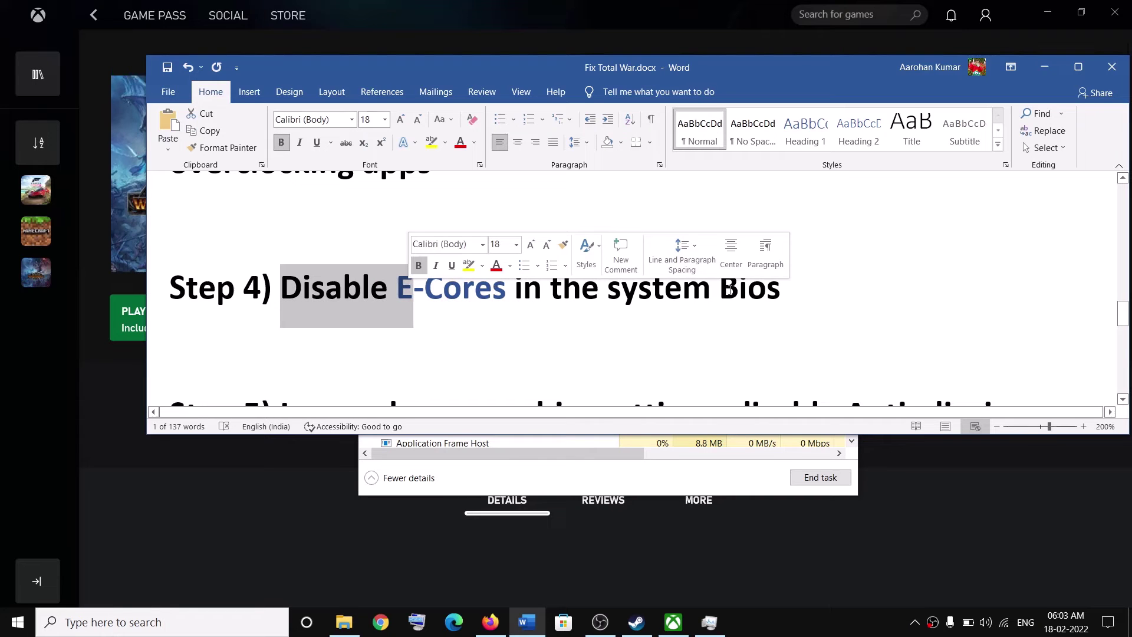
click(791, 295)
drag(792, 289, 344, 290)
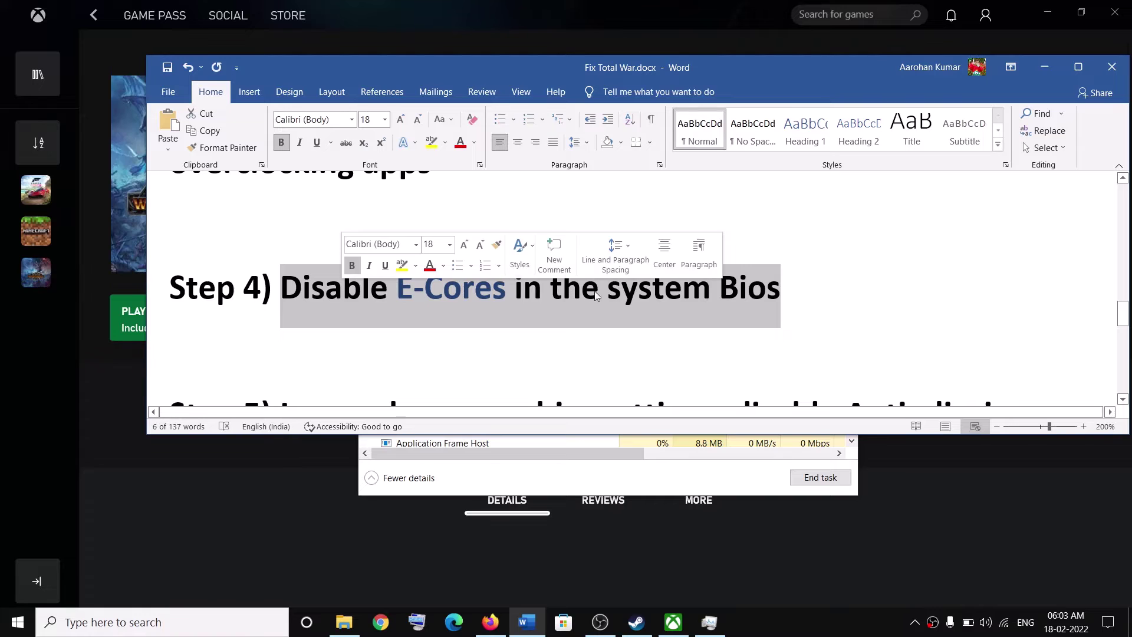
click(451, 295)
drag(482, 288, 548, 290)
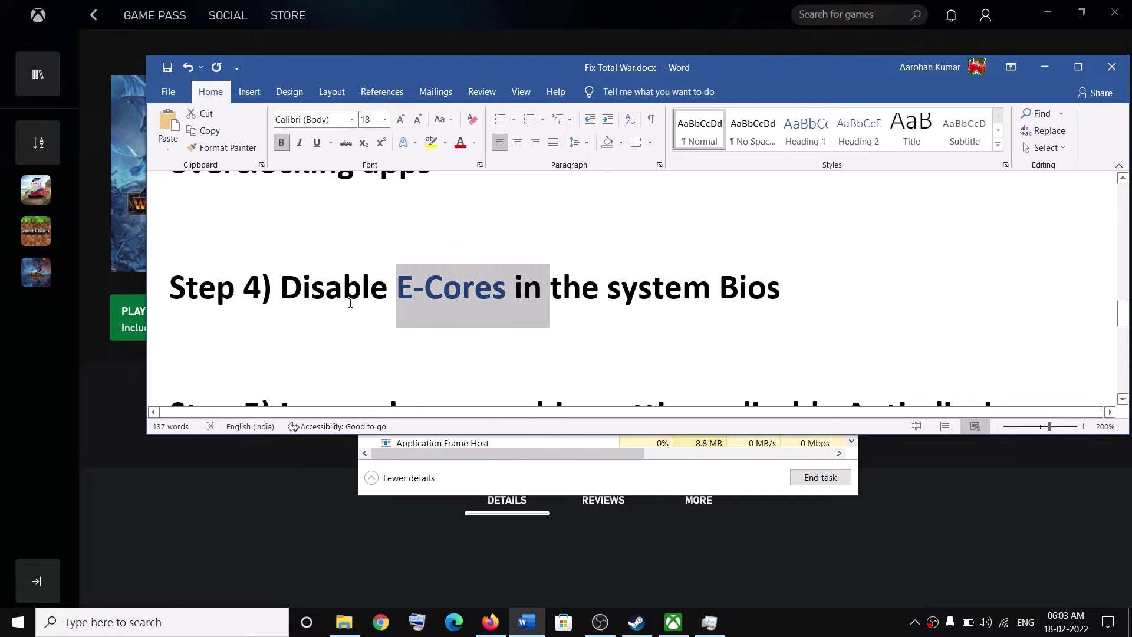
Step: Highlight 'Lower down graphics' in Step 5 and switch to the Total War game window
scroll(408, 290, down, 2)
scroll(415, 295, down, 1)
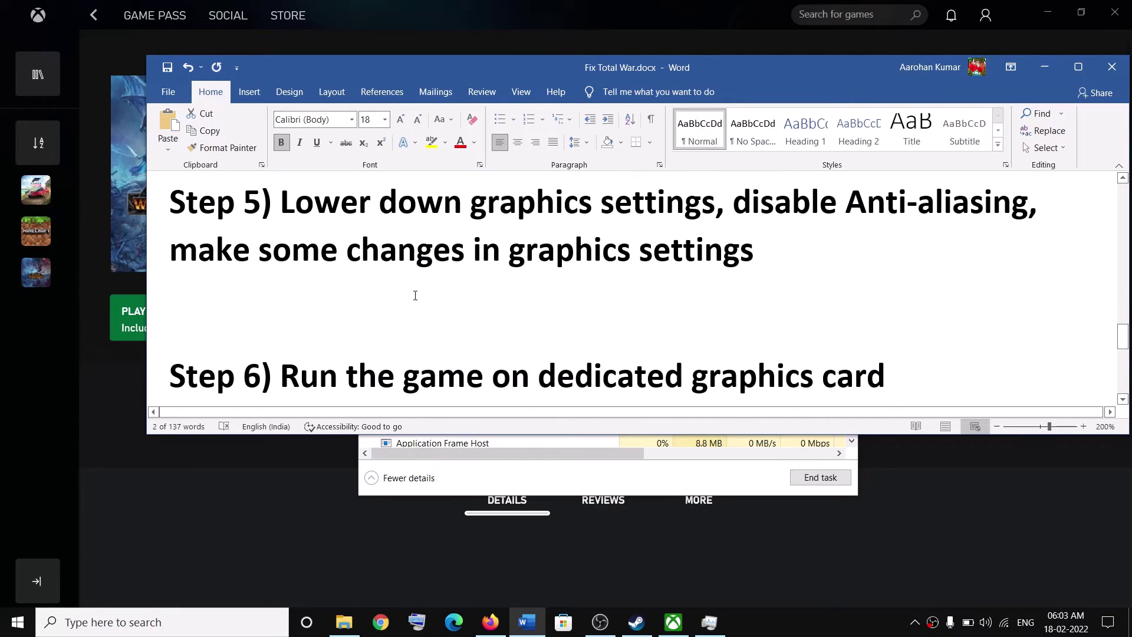
scroll(364, 298, up, 1)
drag(302, 282, 584, 285)
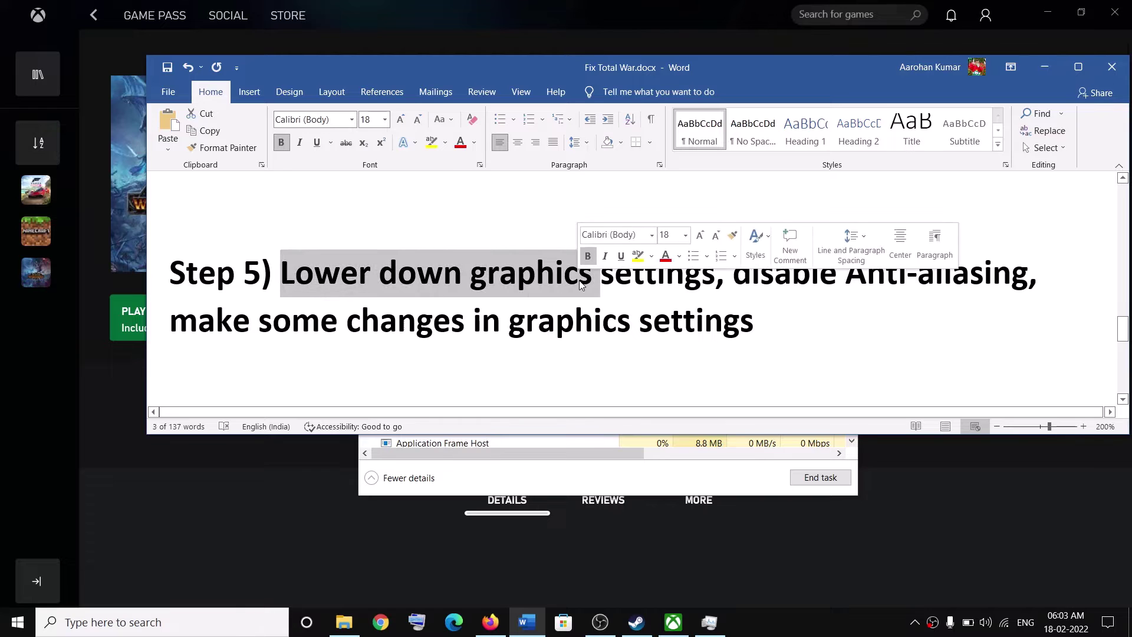
click(800, 634)
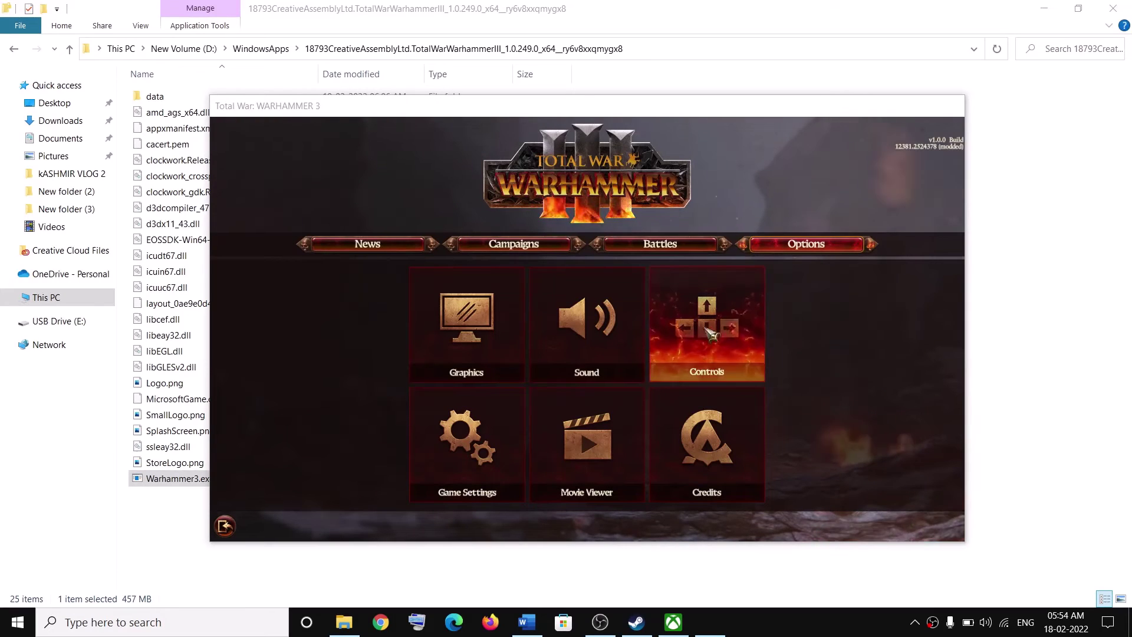
Step: Open the game's Graphics options, keep the Quality preset at Low, and show the Advanced settings
click(463, 329)
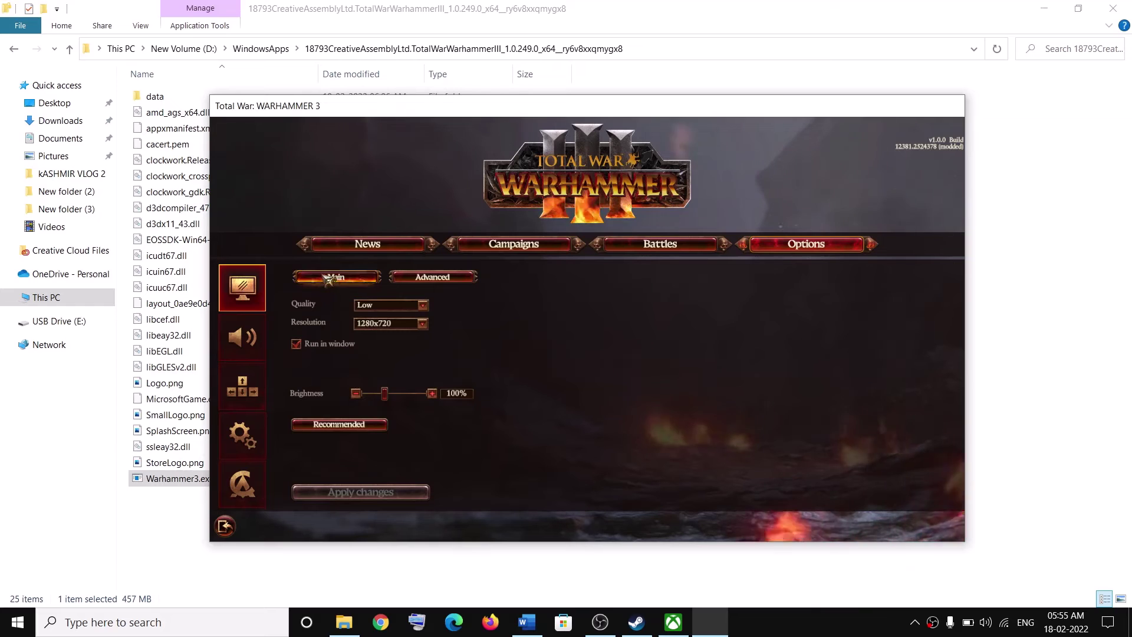
click(407, 305)
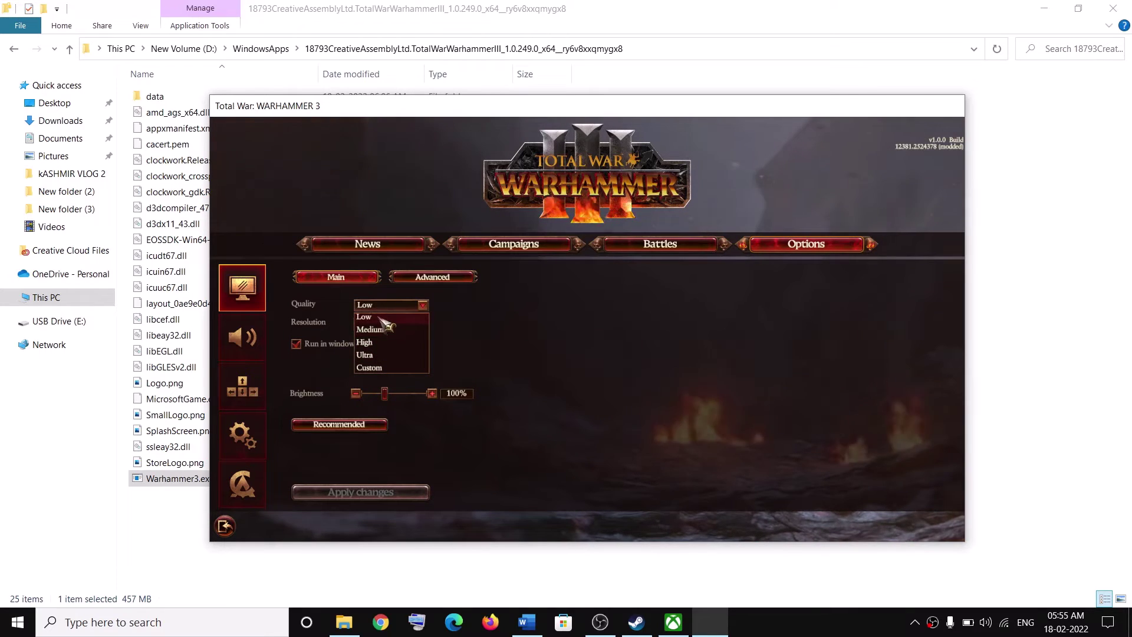
click(487, 326)
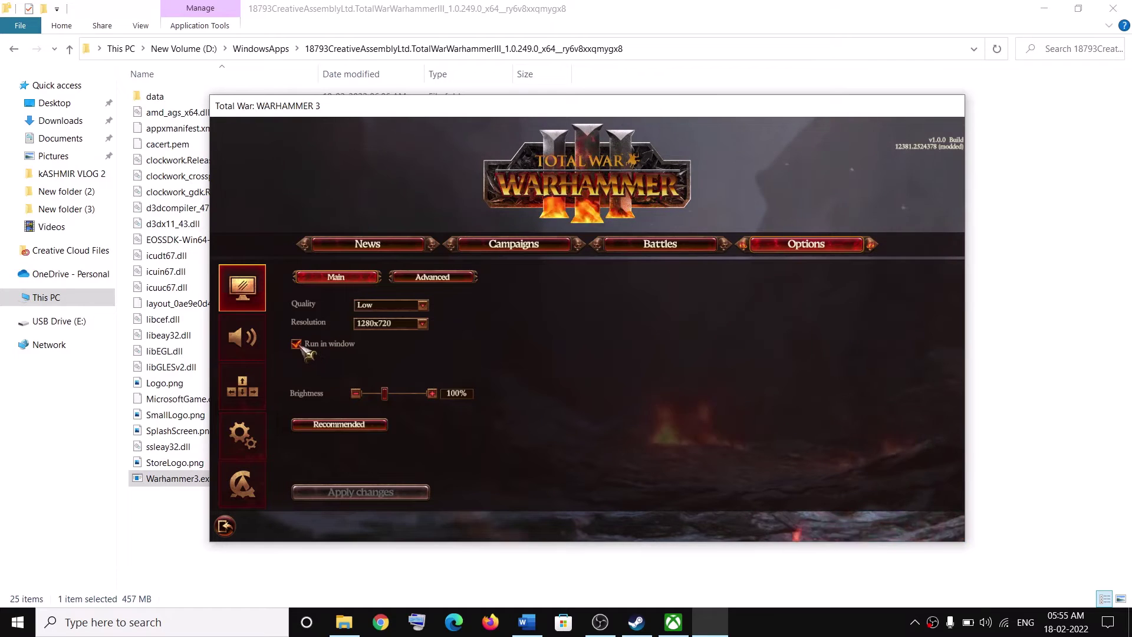
click(435, 278)
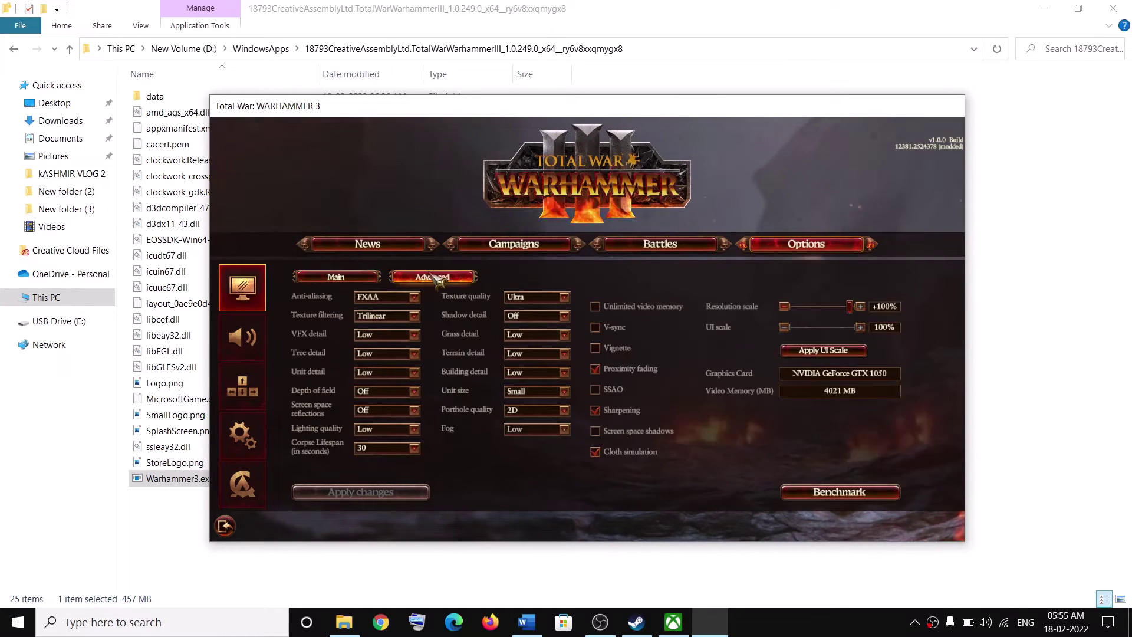
Step: Set Anti-aliasing Off, keep Trilinear filtering, Texture quality High, Resolution scale +83%, and apply the changes
click(414, 298)
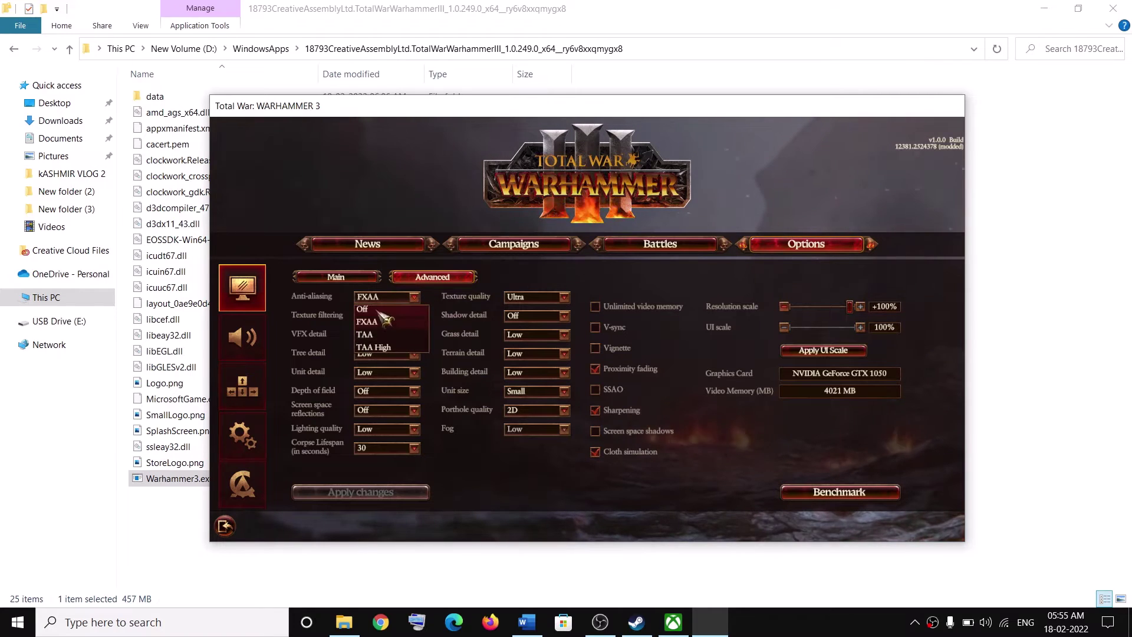
click(421, 320)
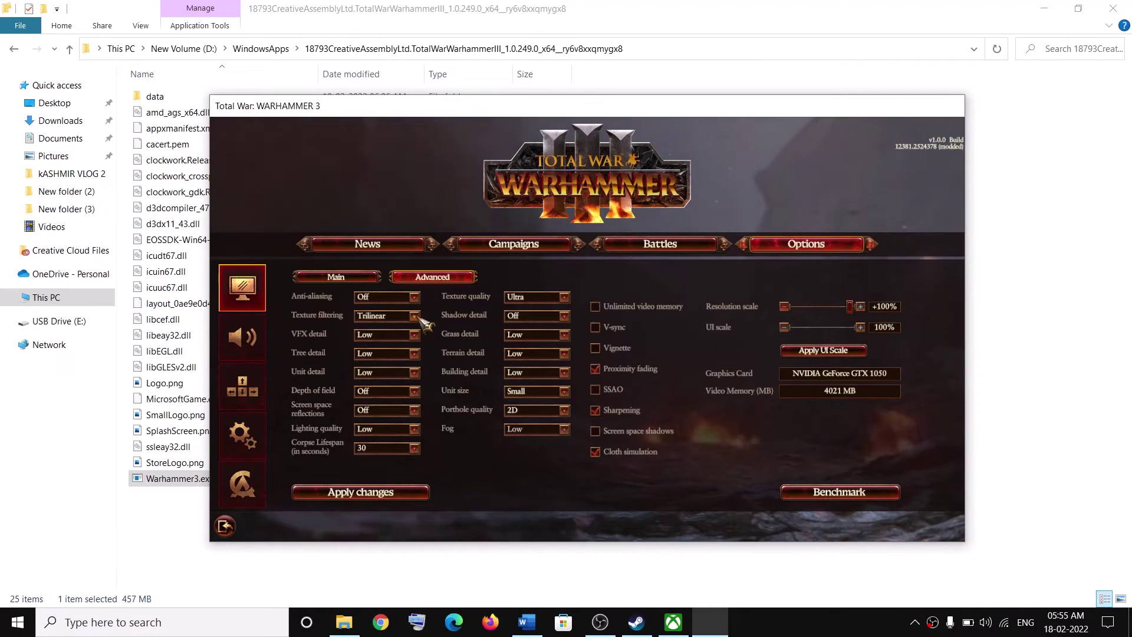
click(415, 316)
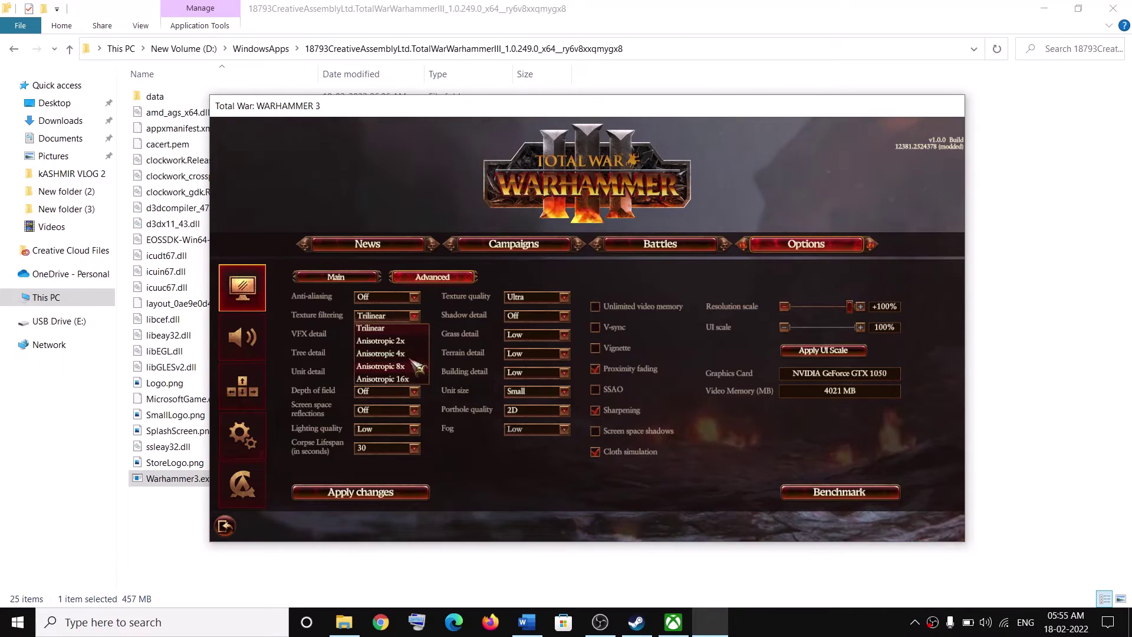
click(448, 321)
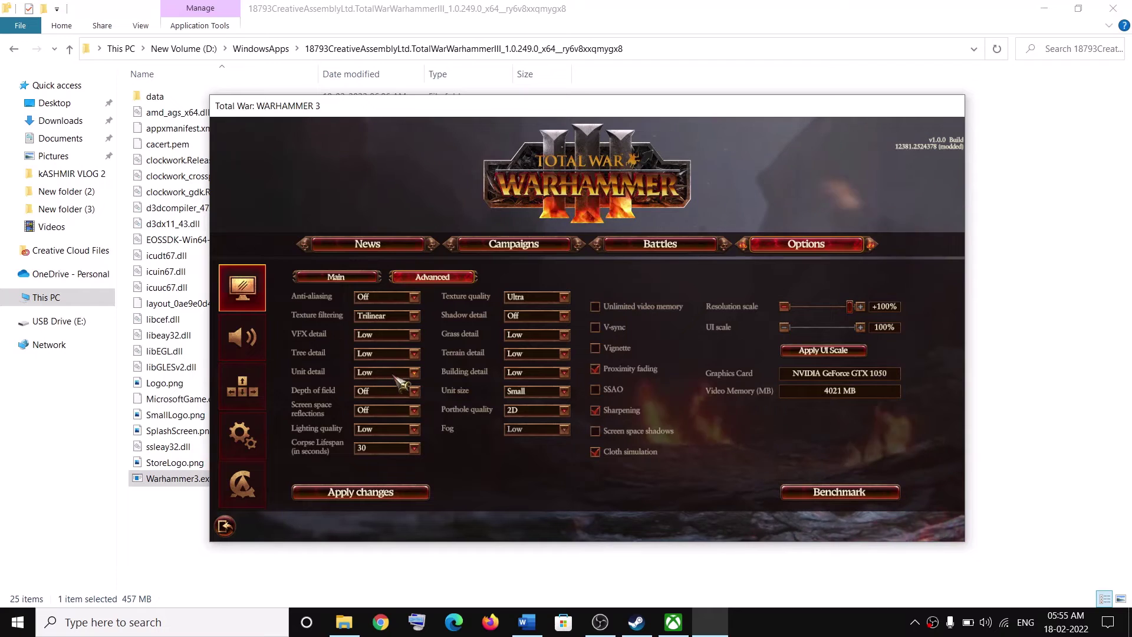
click(564, 298)
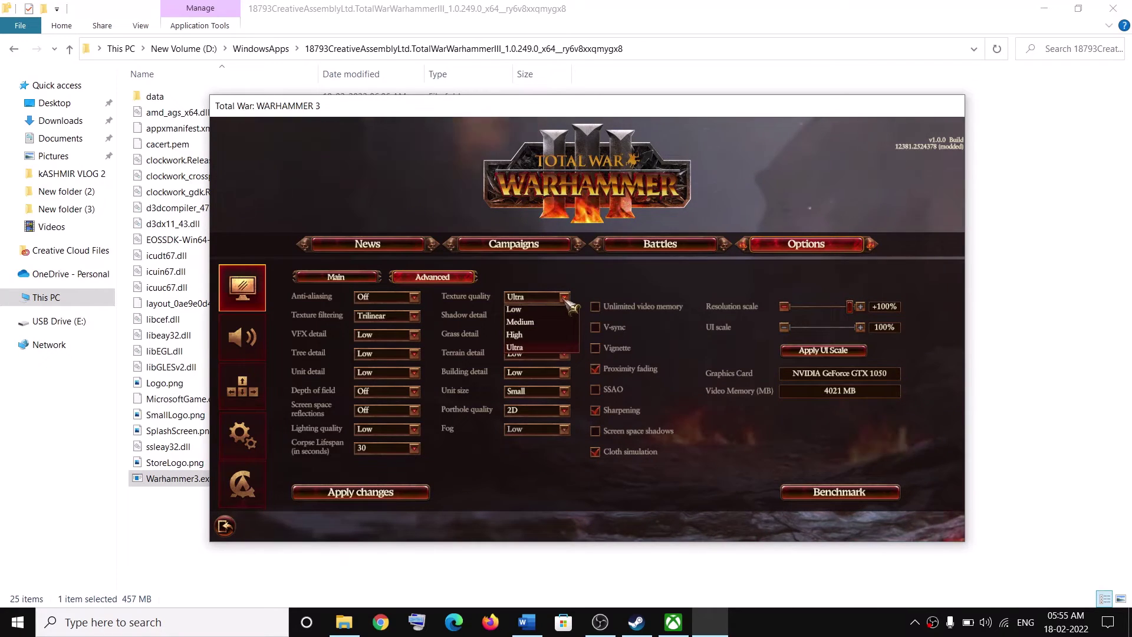
click(521, 336)
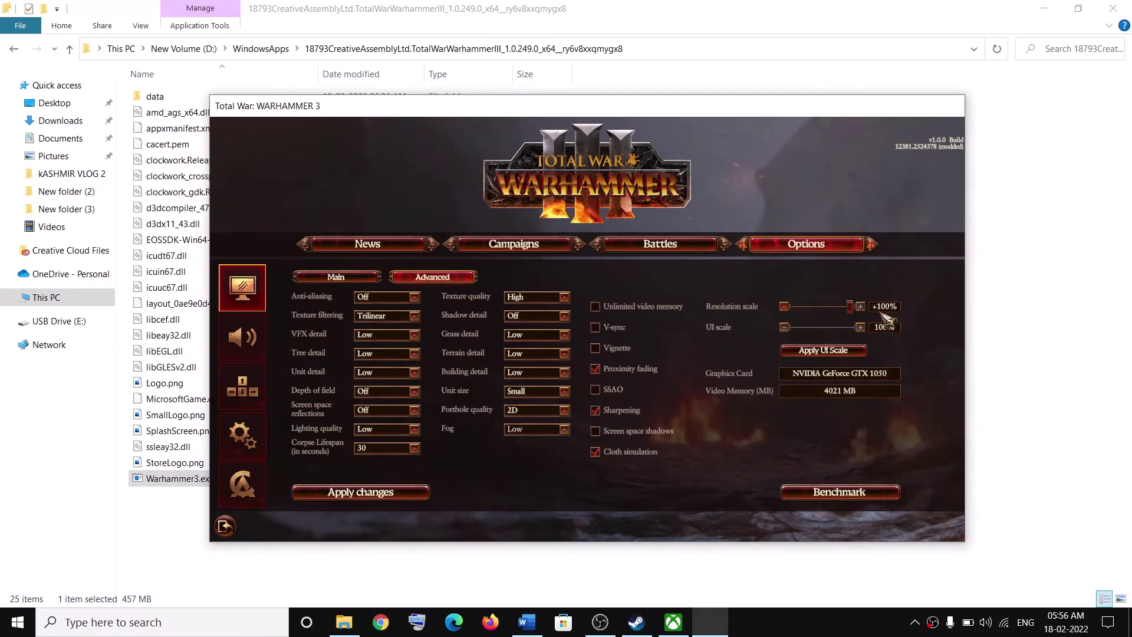
drag(849, 307, 843, 319)
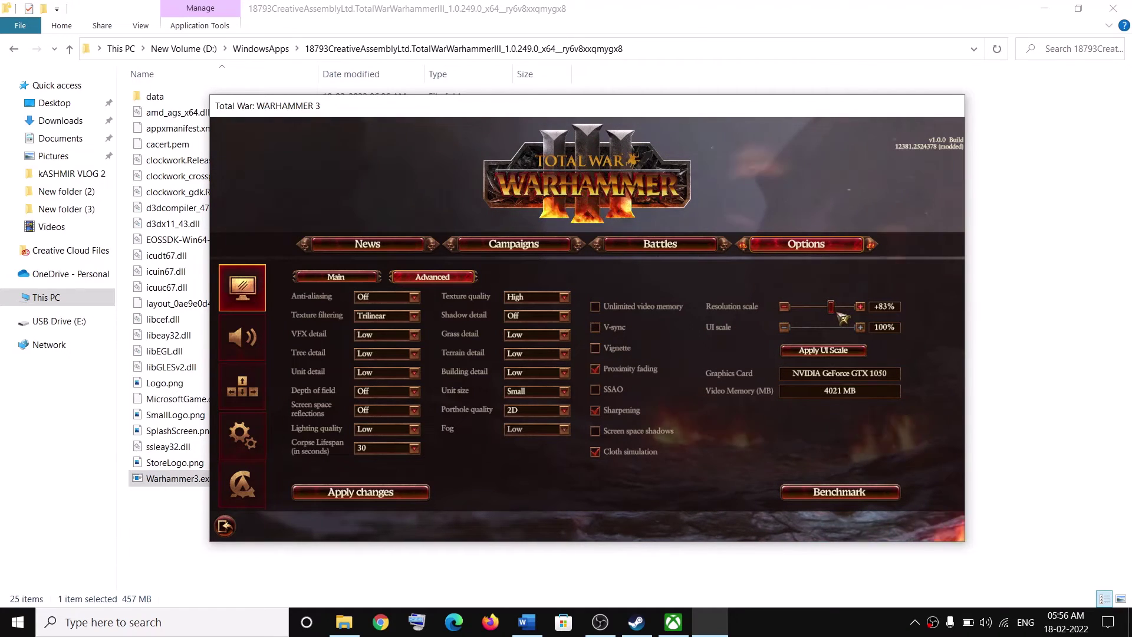
click(375, 495)
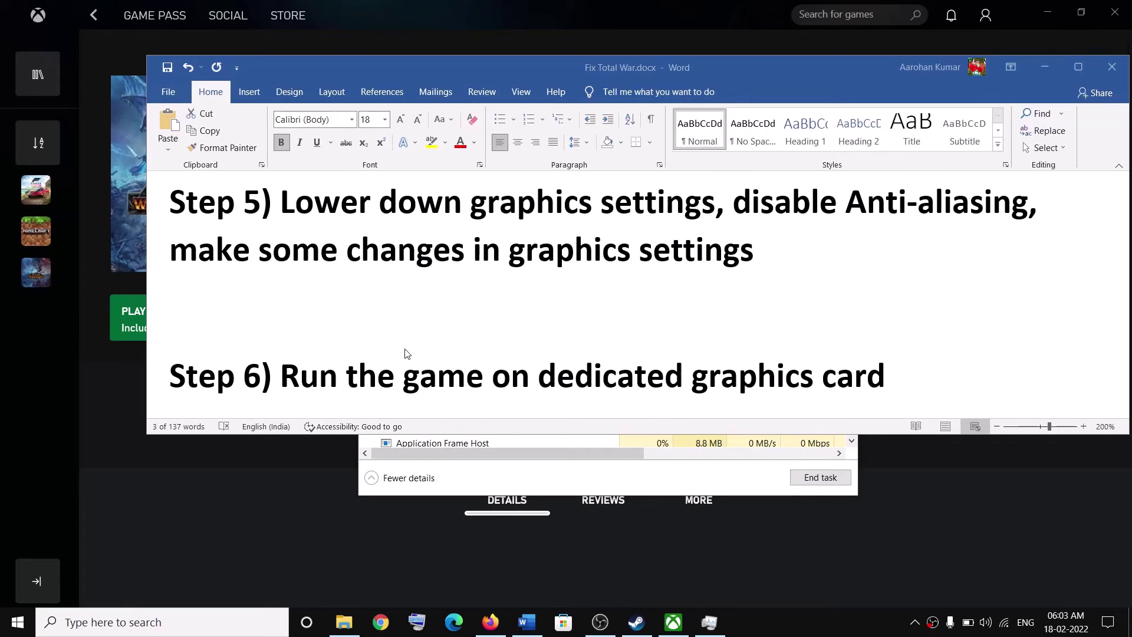
Step: Search Windows for 'grap' and open Graphics settings
scroll(406, 354, down, 1)
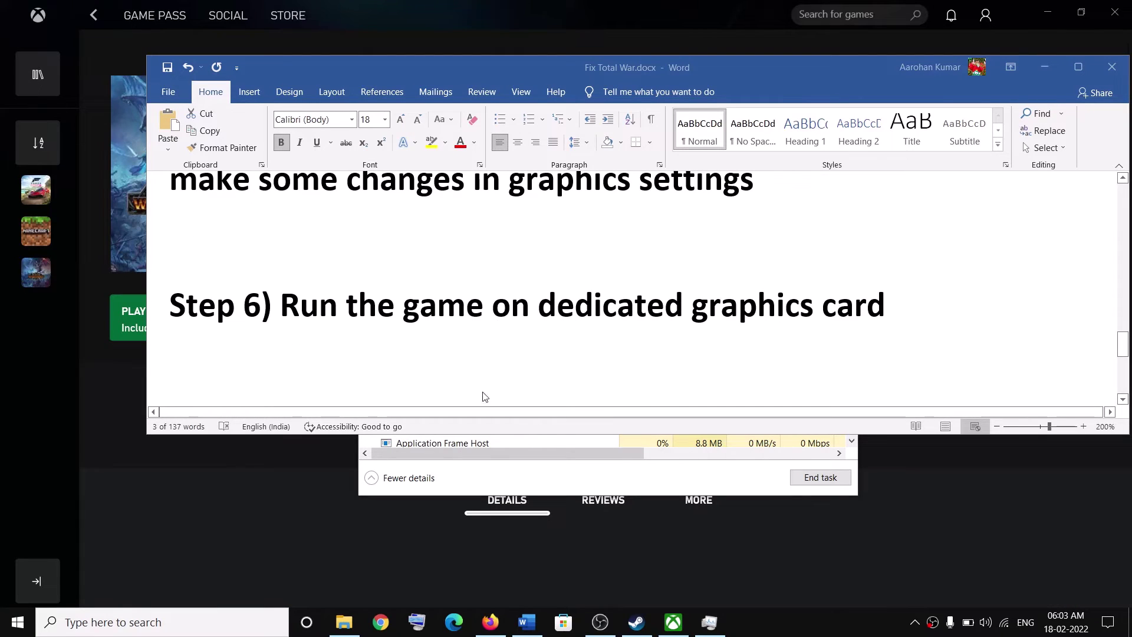
click(187, 631)
text(gra)
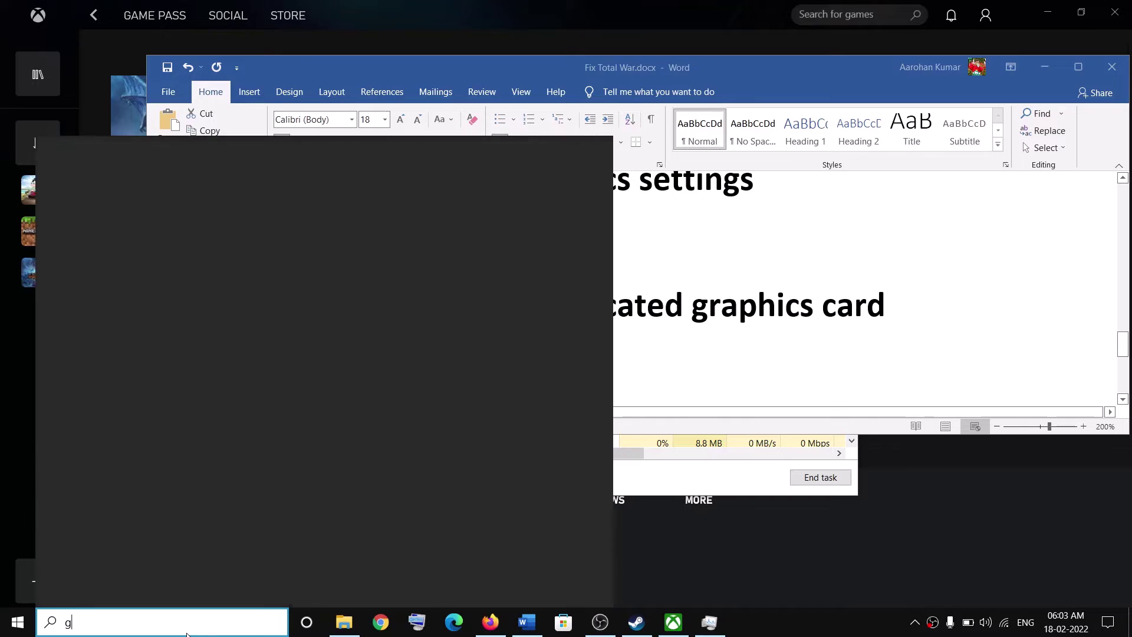
text(p)
click(115, 218)
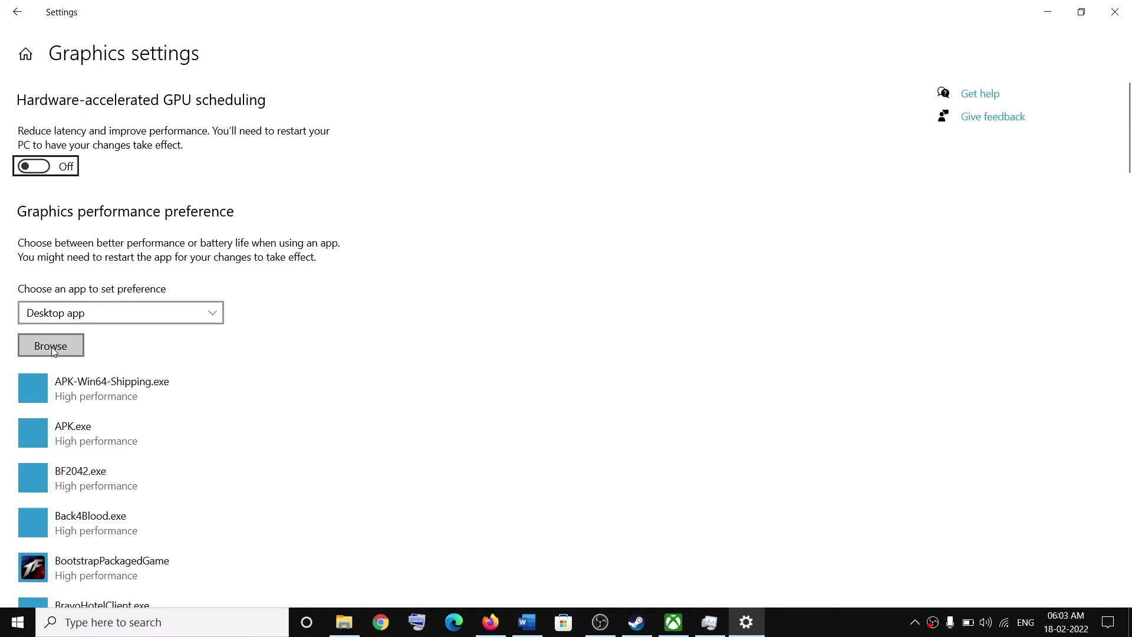
Step: Add KOFXV_Steam.exe as a desktop app and save its graphics preference as High performance
click(68, 346)
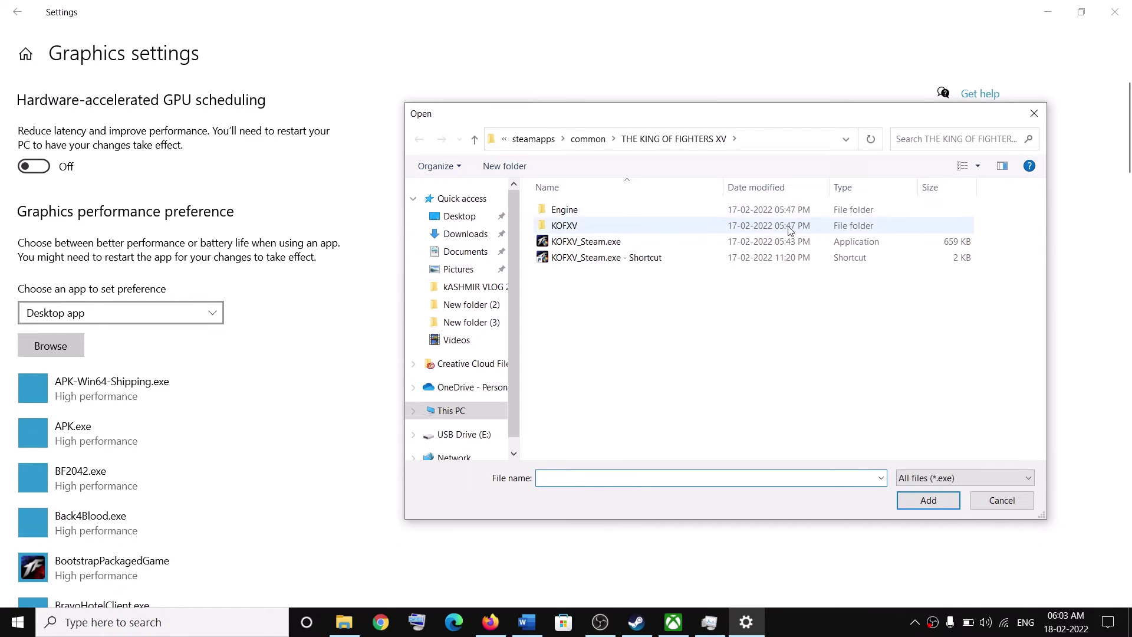
click(564, 246)
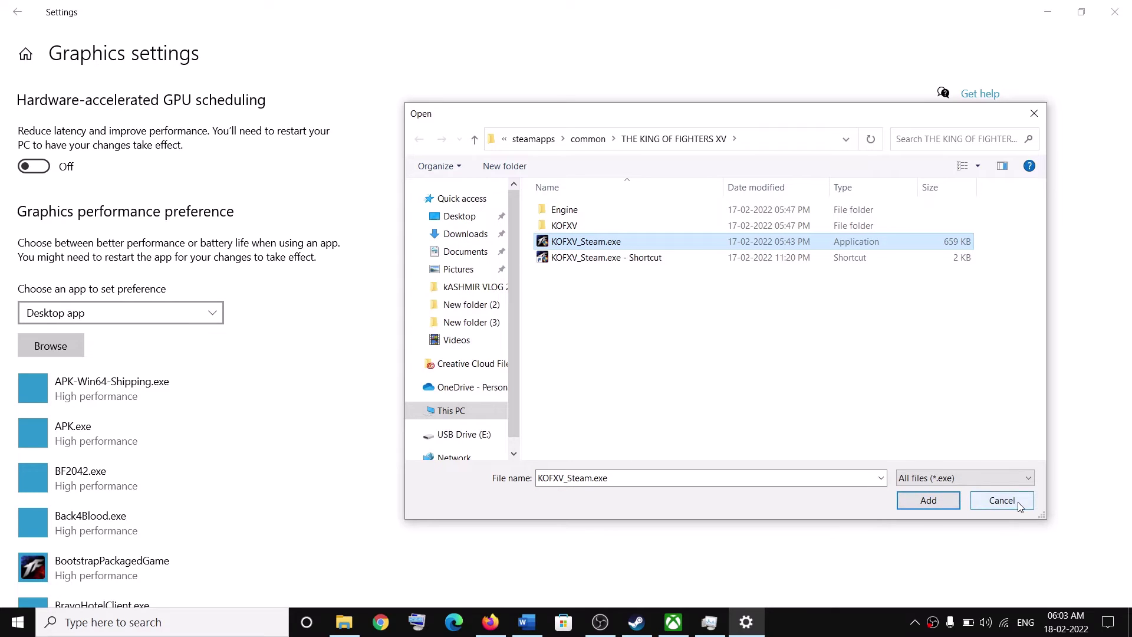
click(907, 502)
scroll(164, 366, down, 3)
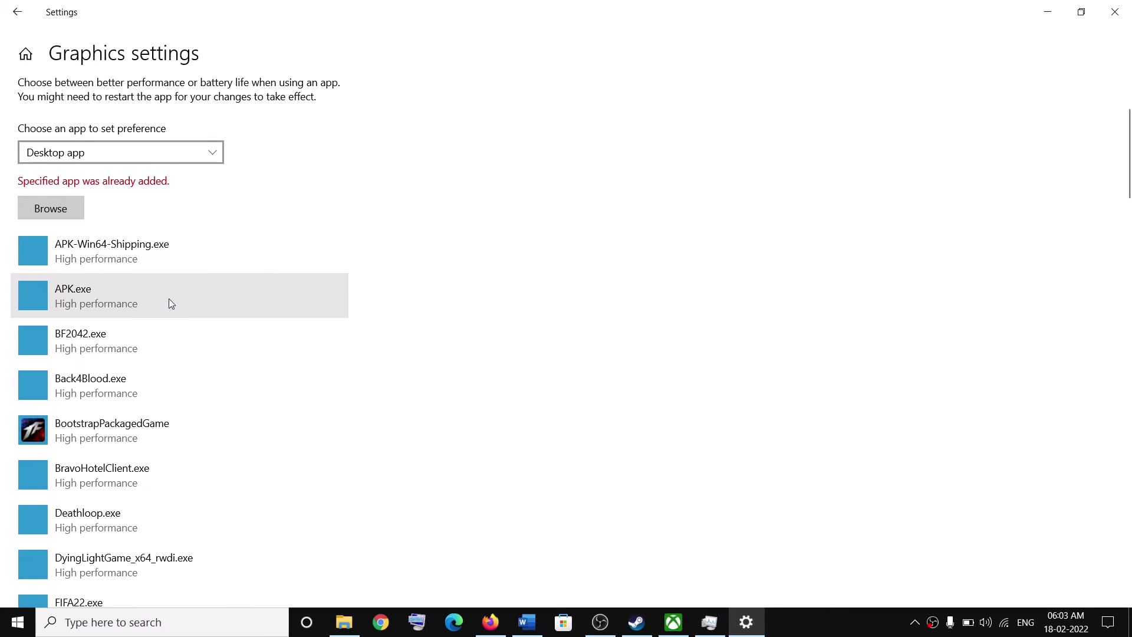
click(182, 416)
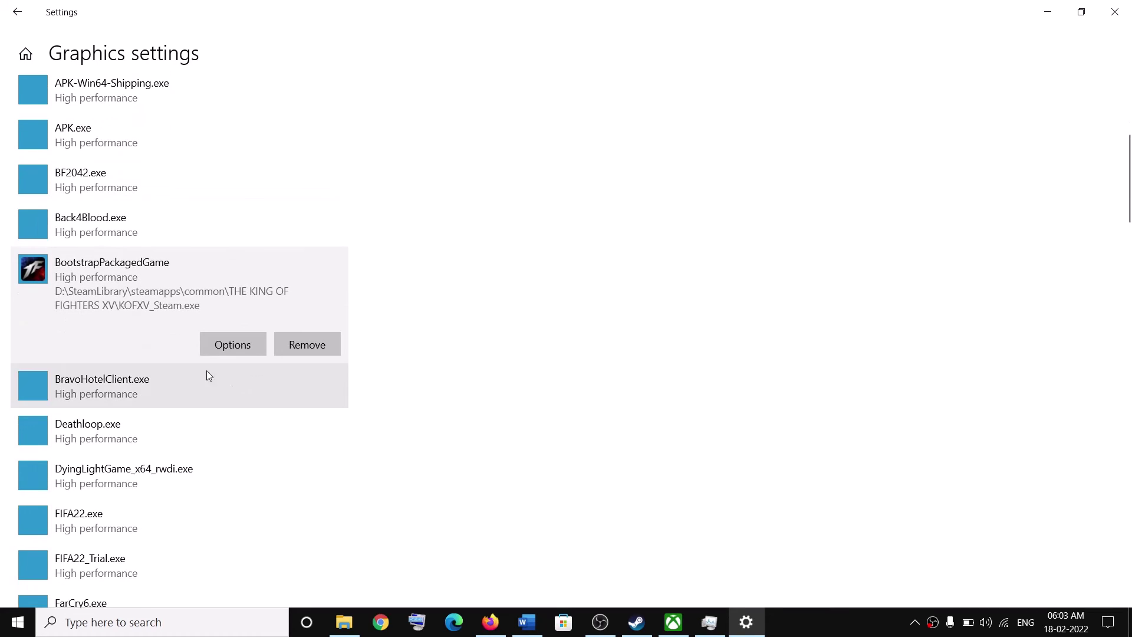
click(234, 346)
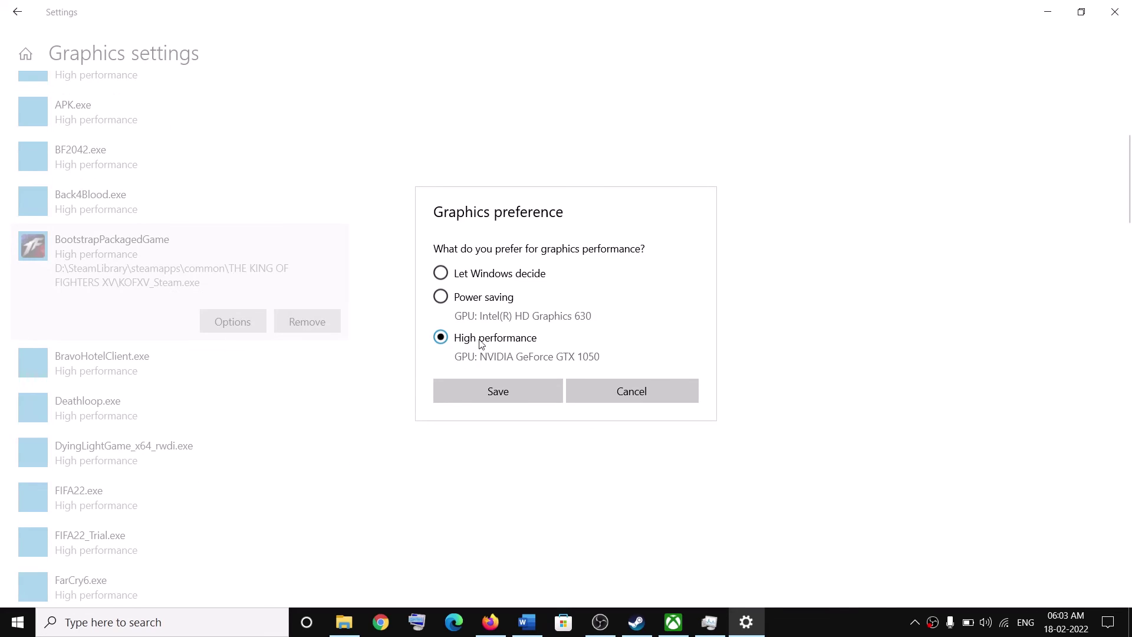
click(492, 393)
scroll(279, 342, up, 1)
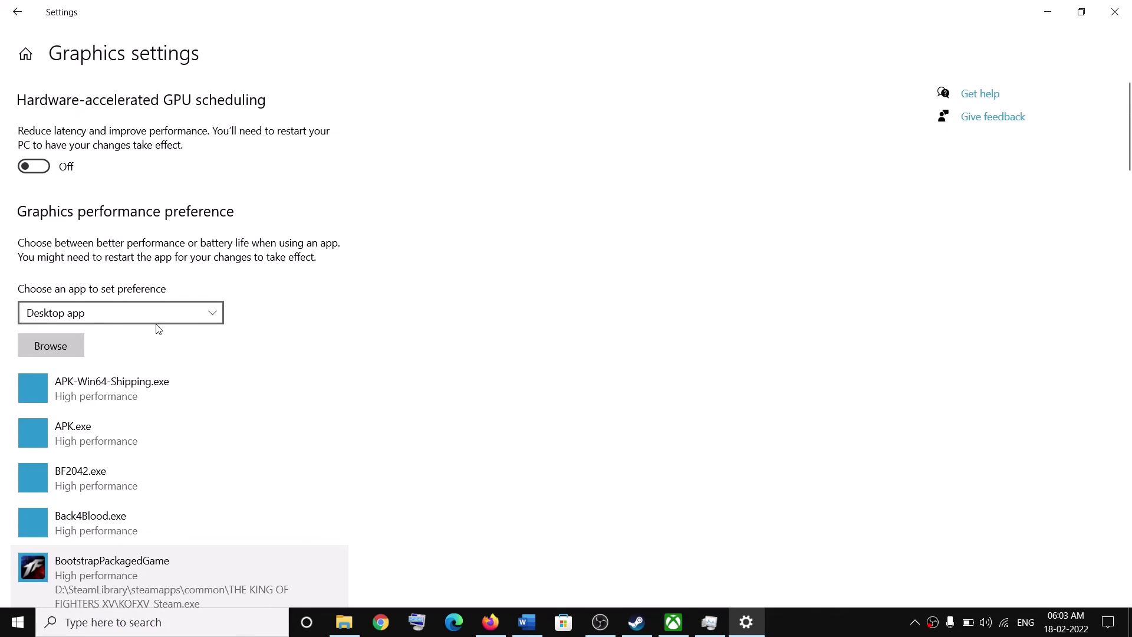
Step: Add Total War: Warhammer III as a Microsoft Store app to the graphics preference list
click(55, 348)
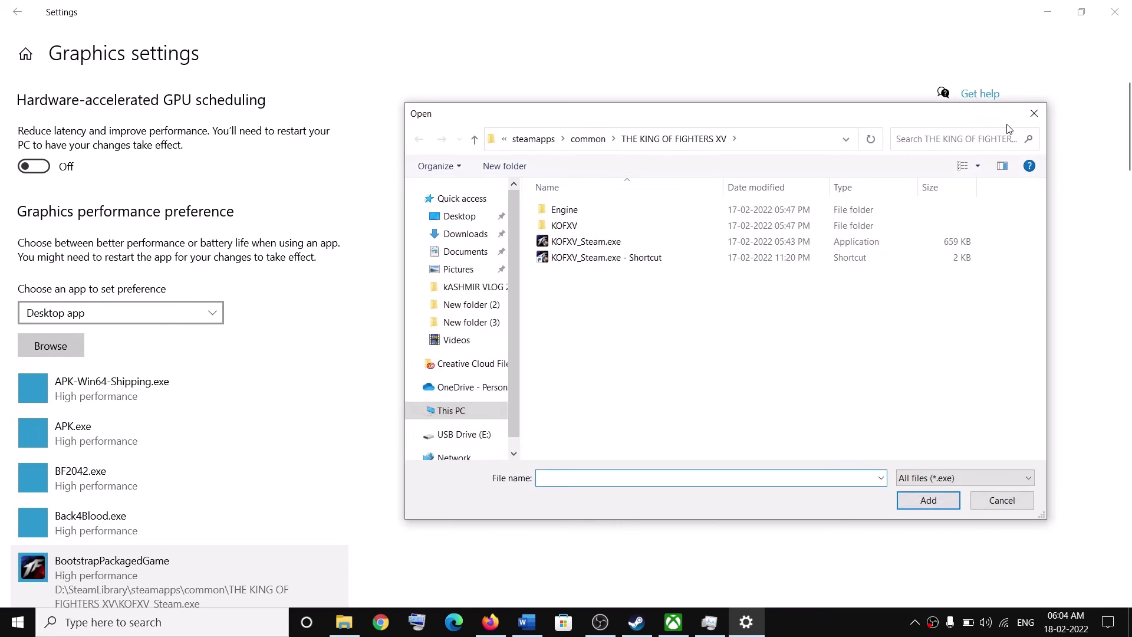
click(1034, 114)
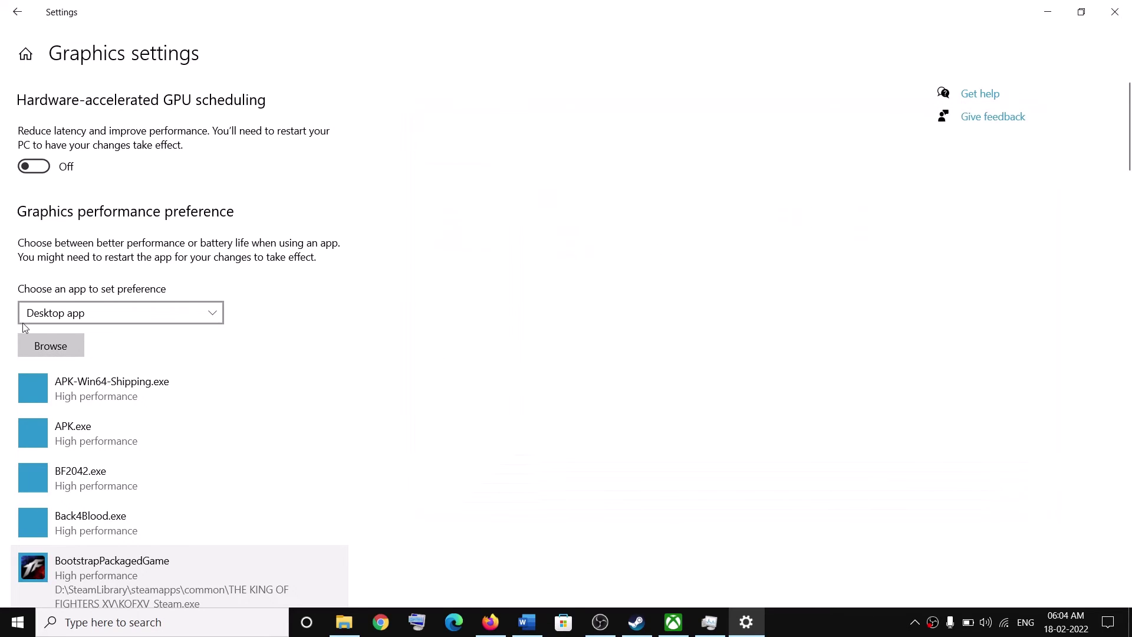
click(120, 317)
click(69, 337)
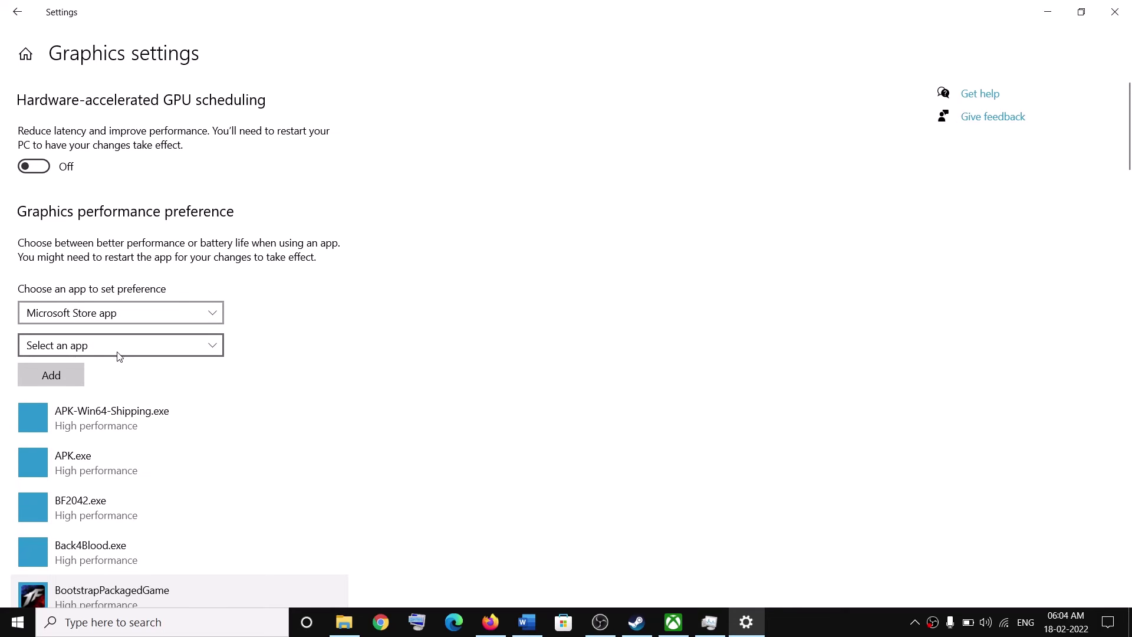
click(126, 352)
scroll(128, 407, down, 4)
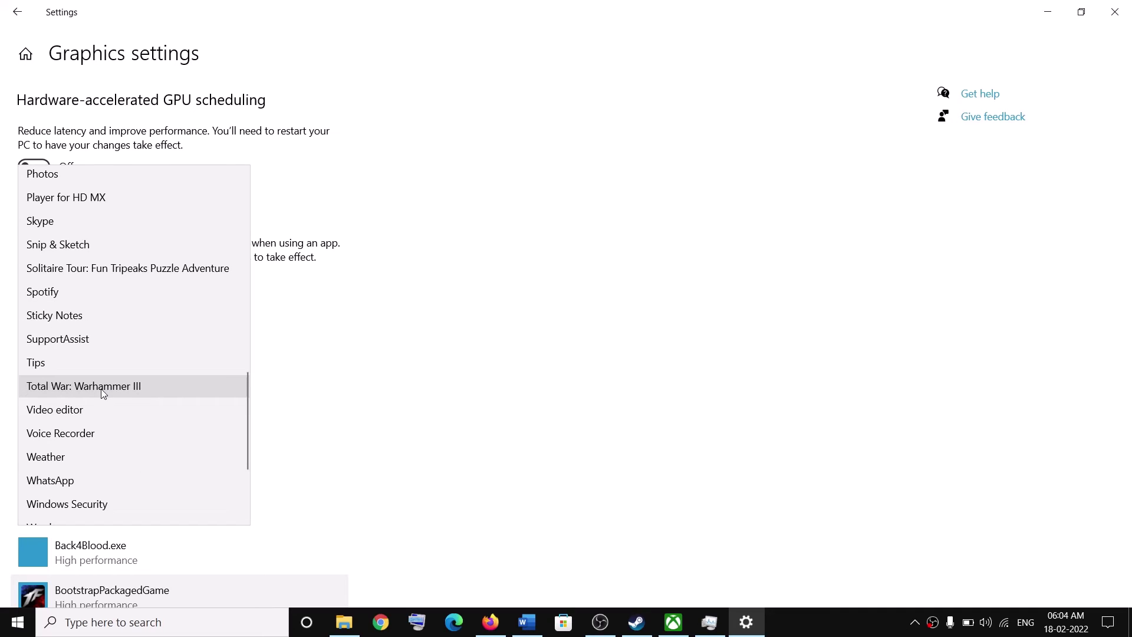
click(79, 391)
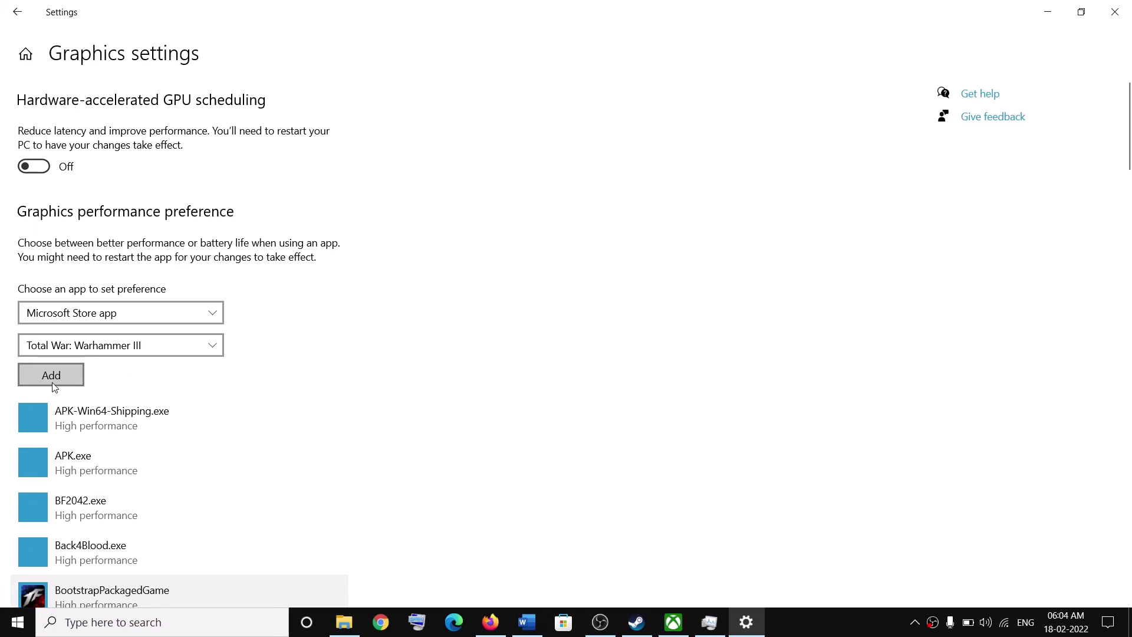
click(51, 375)
Step: Save High performance for Total War: Warhammer III, then return to the Word document
scroll(183, 389, down, 10)
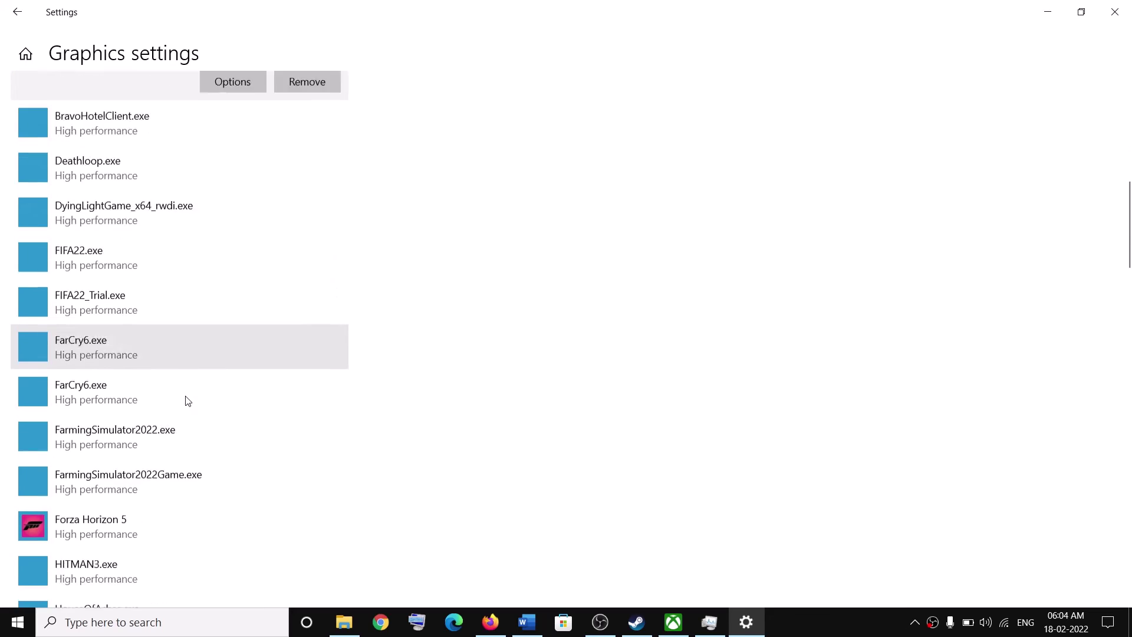
scroll(185, 411, down, 12)
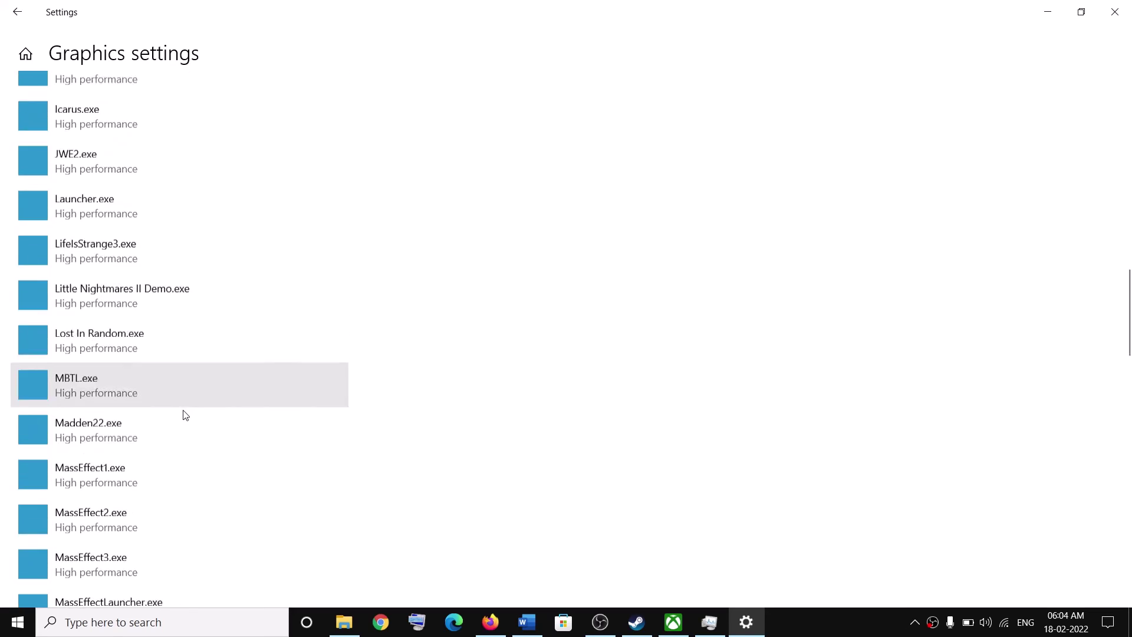
scroll(185, 415, down, 11)
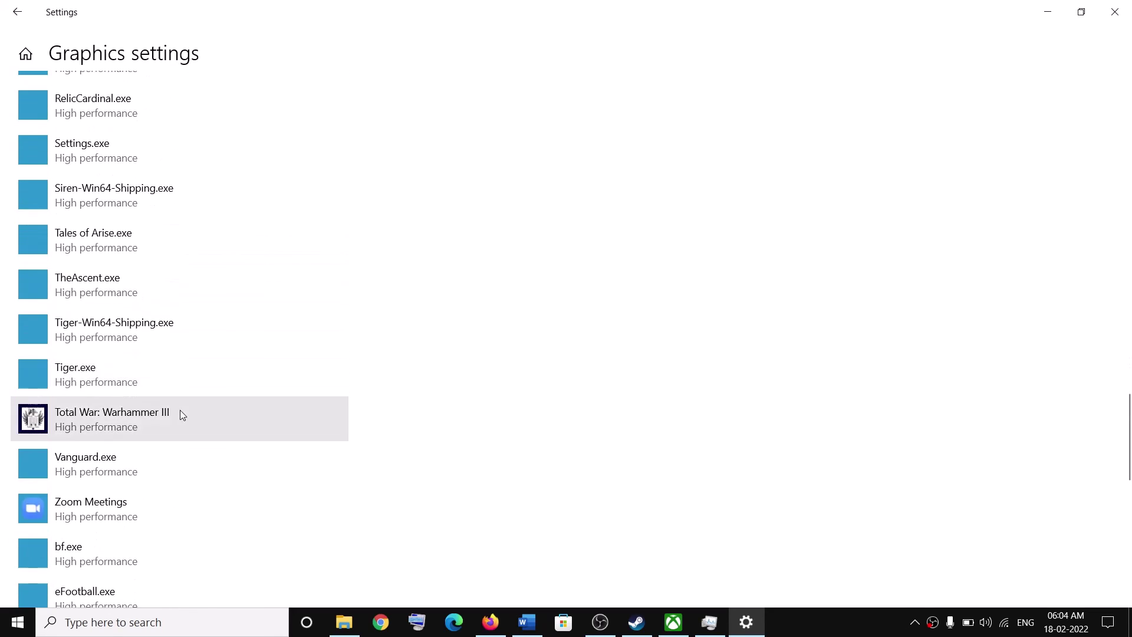
click(103, 425)
scroll(142, 321, down, 3)
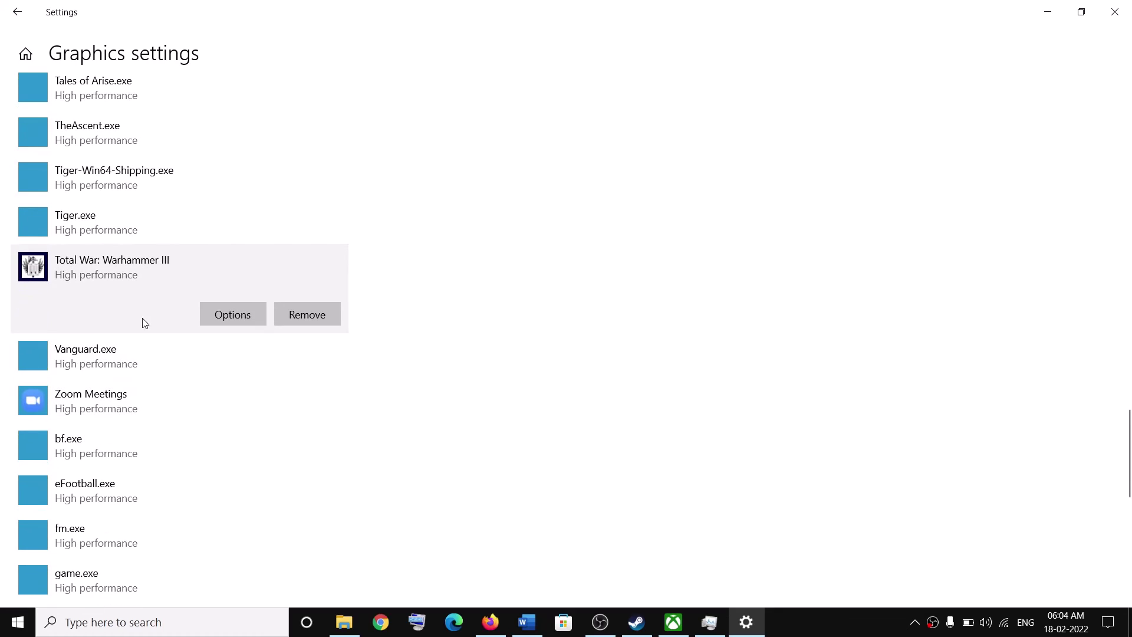
click(212, 315)
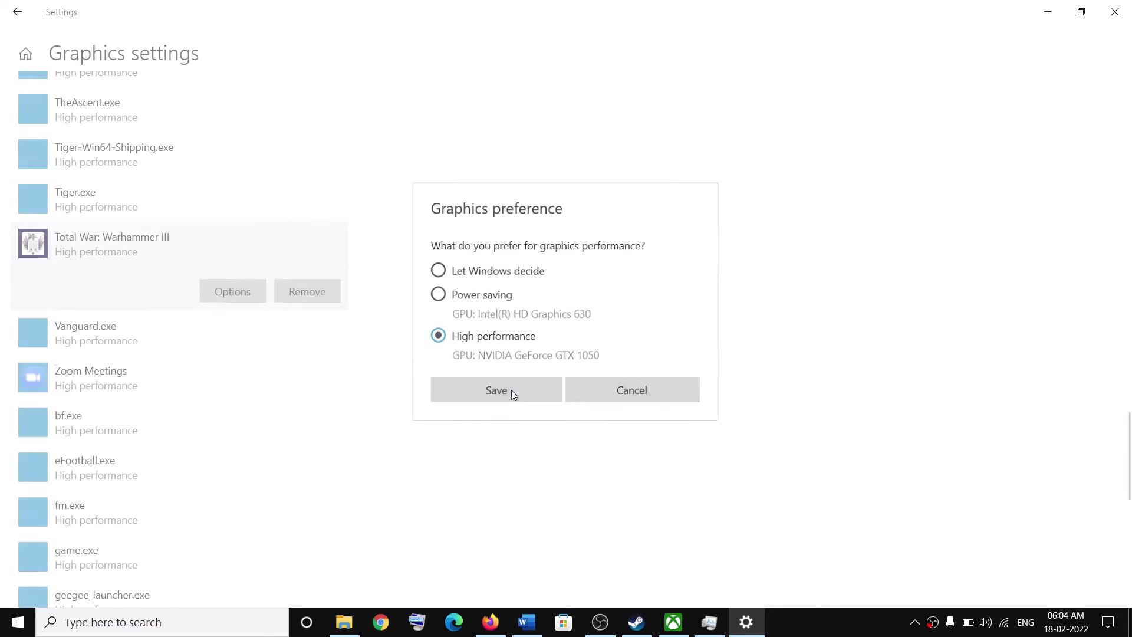
click(512, 395)
click(527, 622)
scroll(392, 316, down, 3)
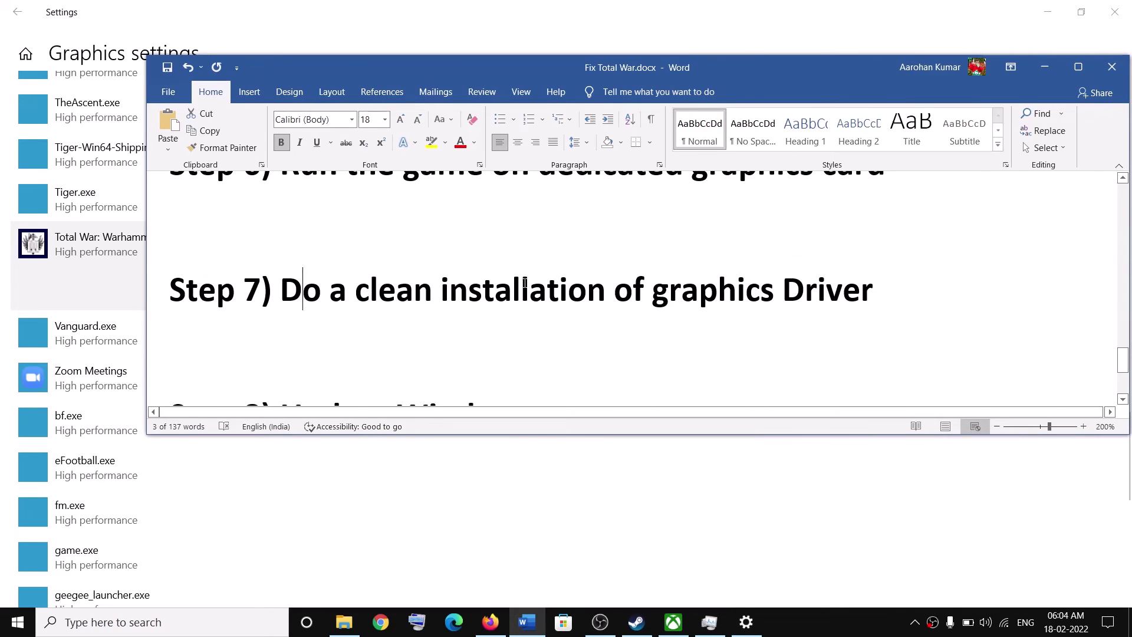
Step: Highlight Step 7's clean driver installation text and switch to the NVIDIA drivers page
drag(525, 282, 808, 277)
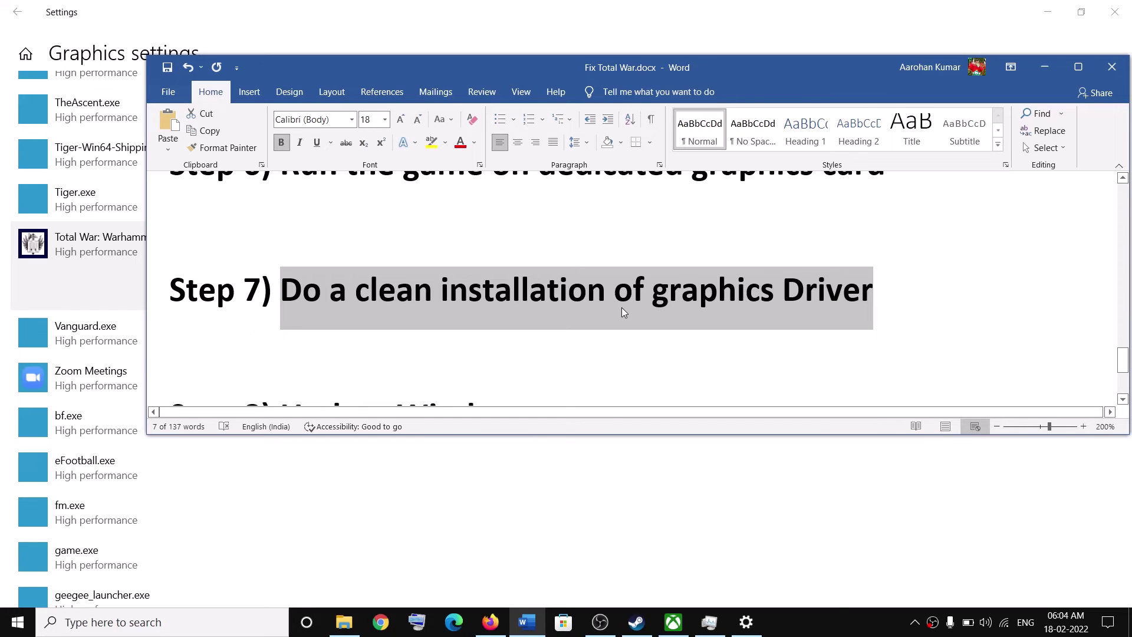
click(808, 615)
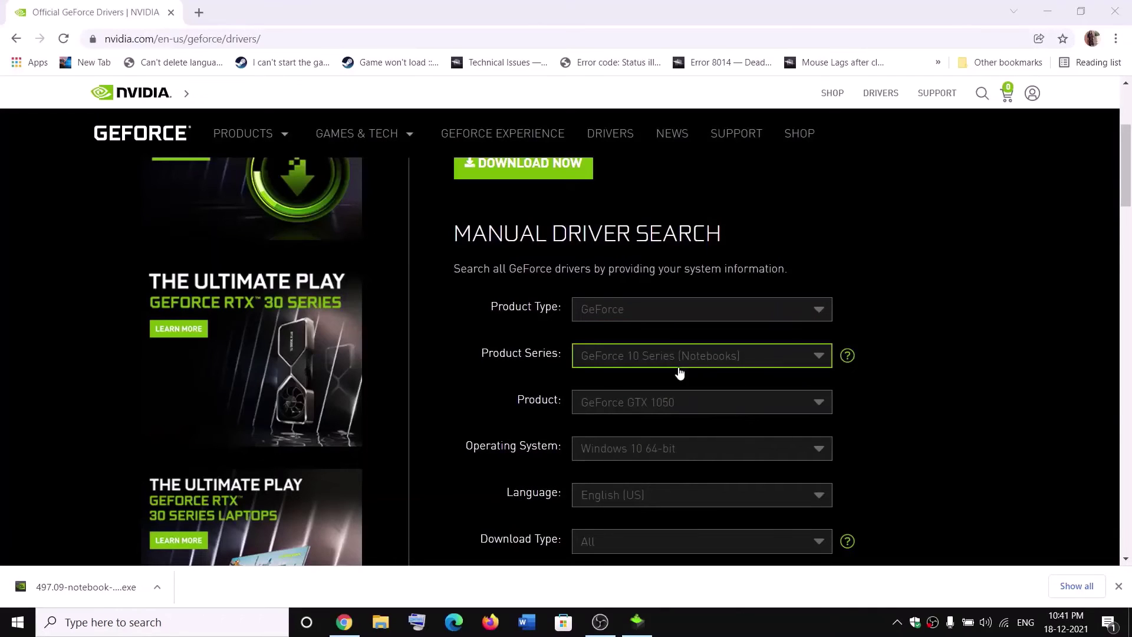
Step: Search GTX 1050 notebook drivers for Windows 10 64-bit and launch the downloaded 497.09 installer
scroll(678, 373, down, 2)
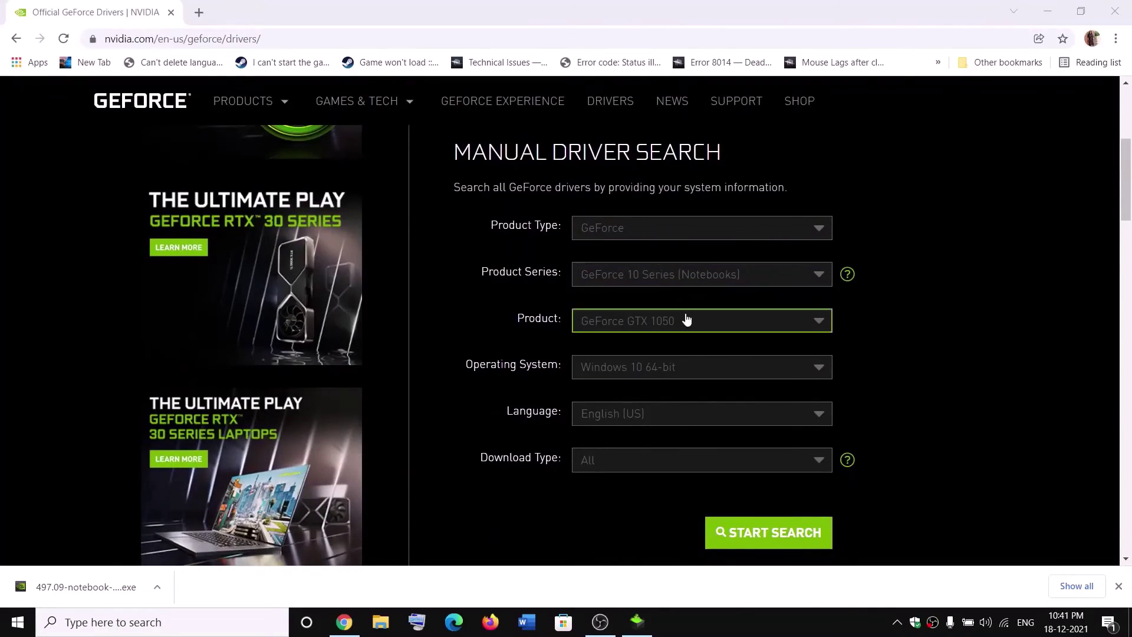
click(635, 370)
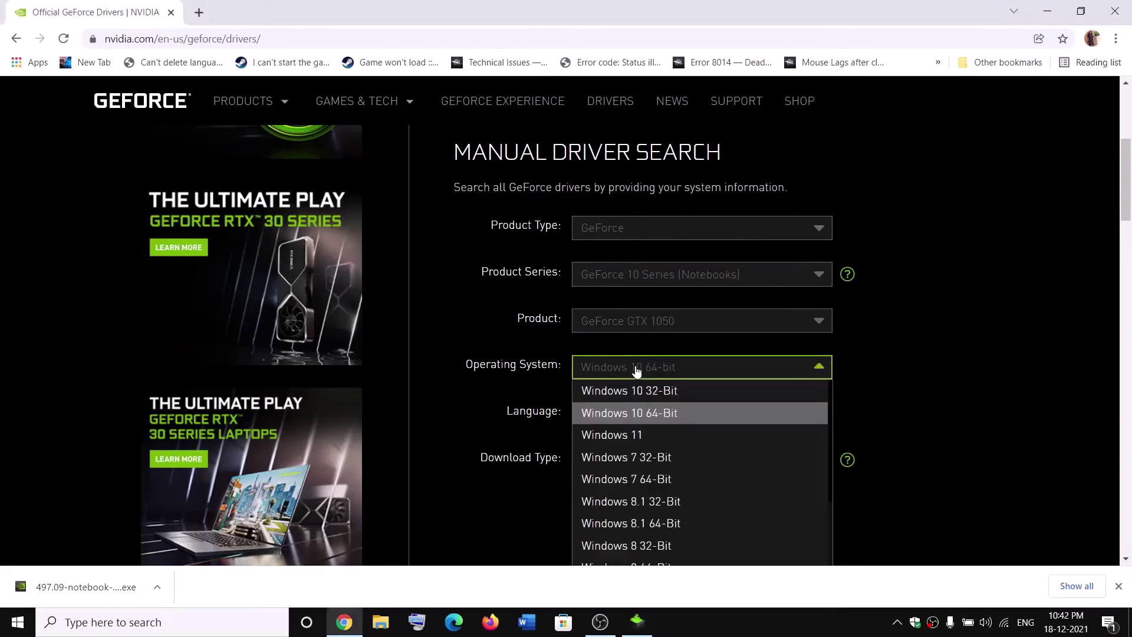
click(528, 420)
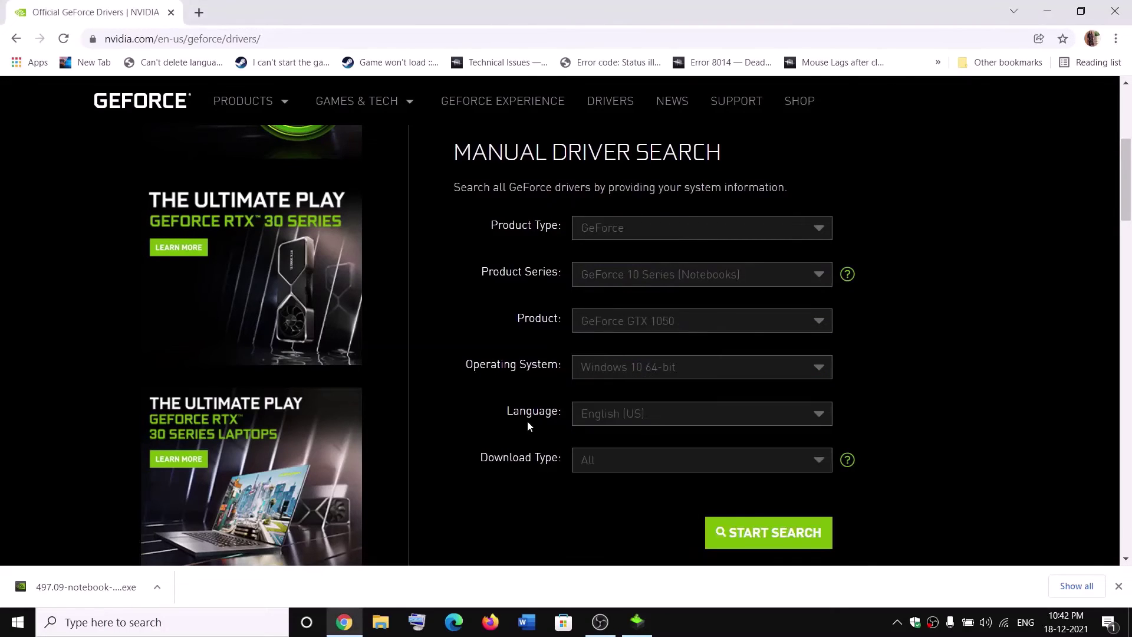
click(777, 543)
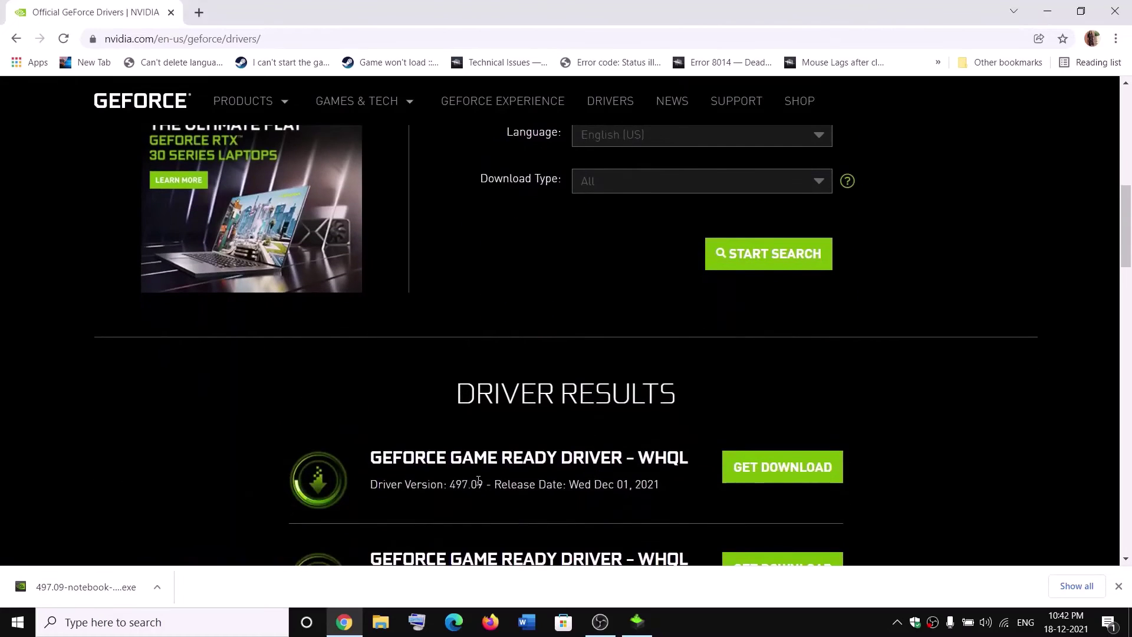
drag(478, 482, 634, 485)
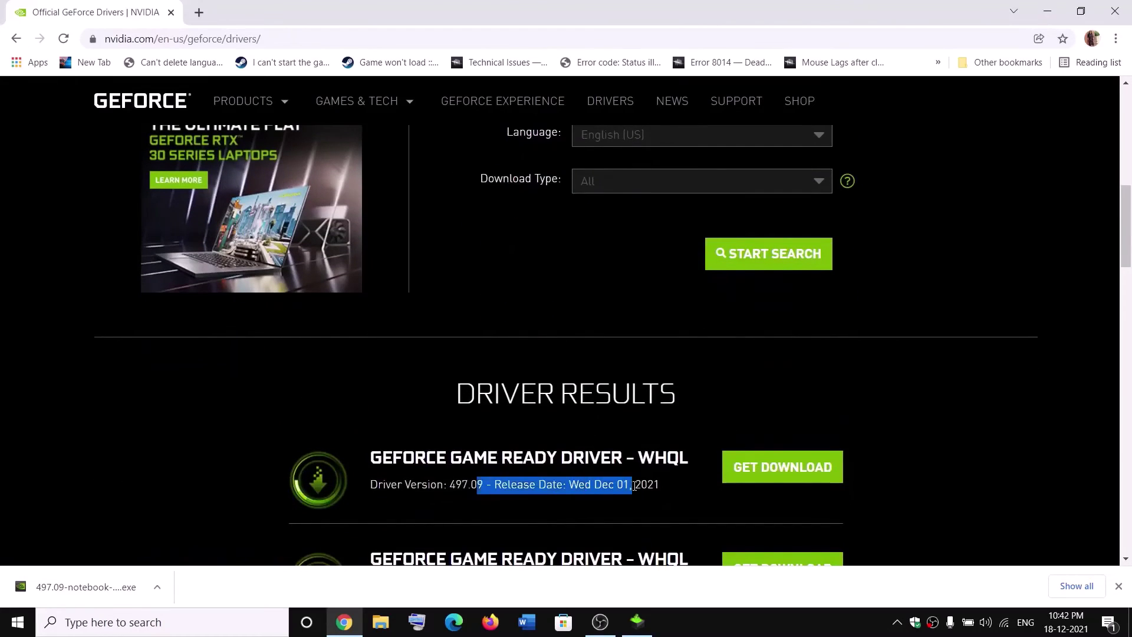
click(773, 480)
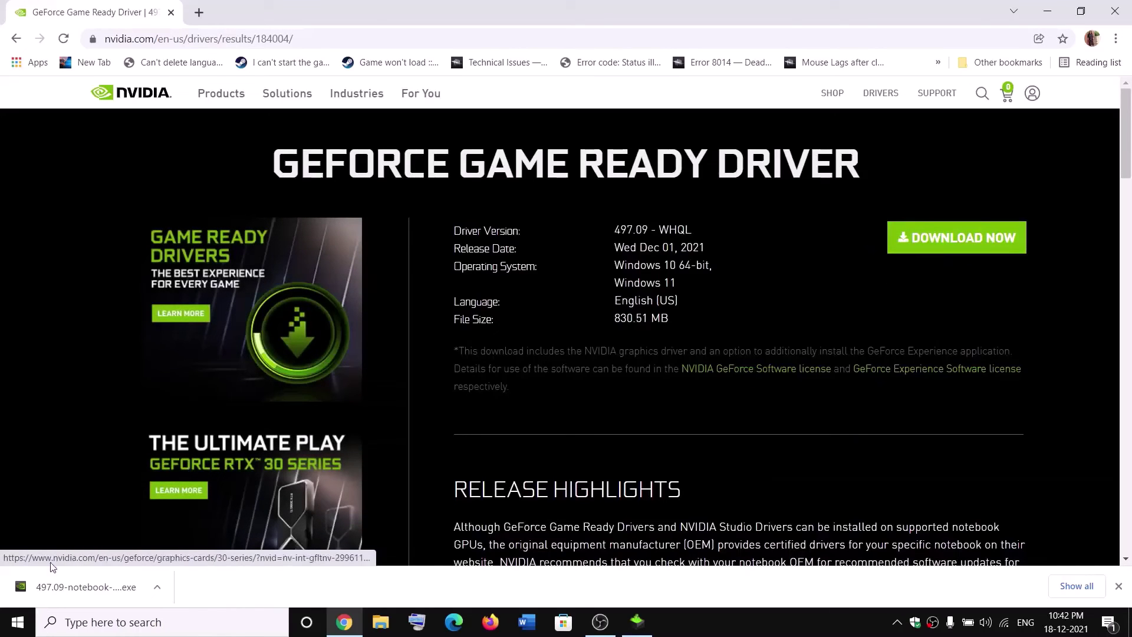
click(91, 593)
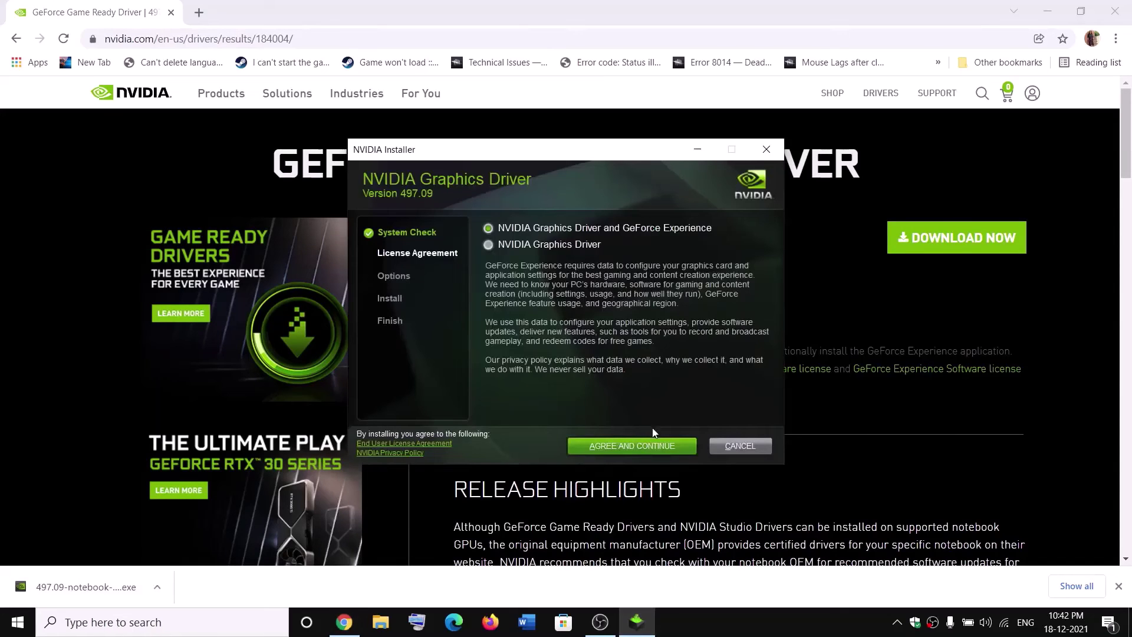
Step: Accept the NVIDIA licence and start a custom clean installation of driver 497.09
click(629, 450)
click(528, 314)
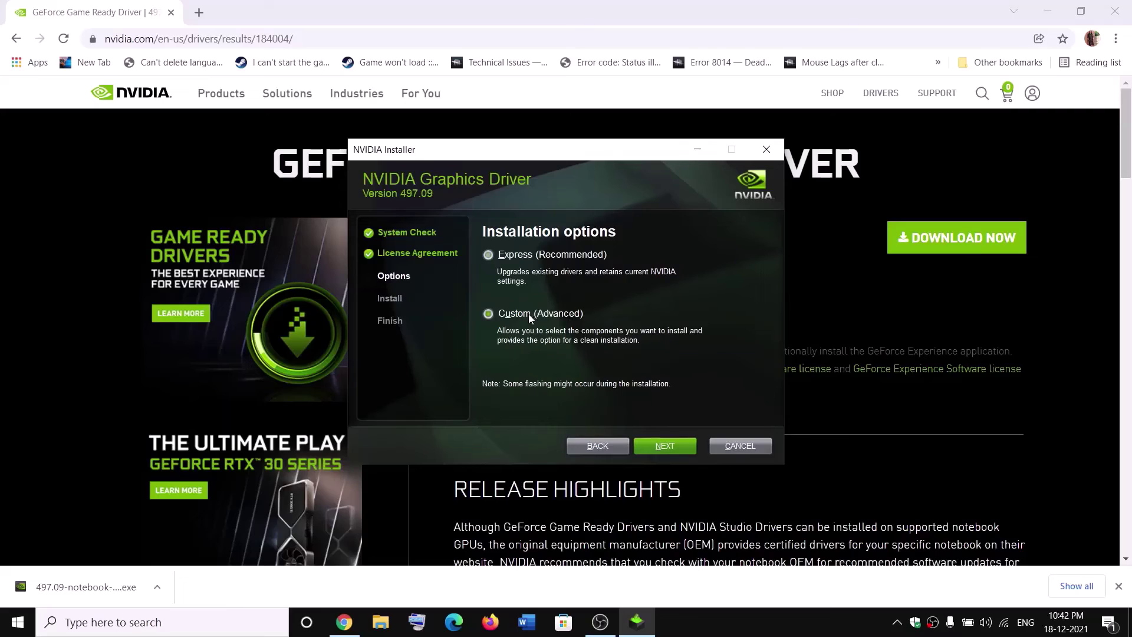
click(658, 446)
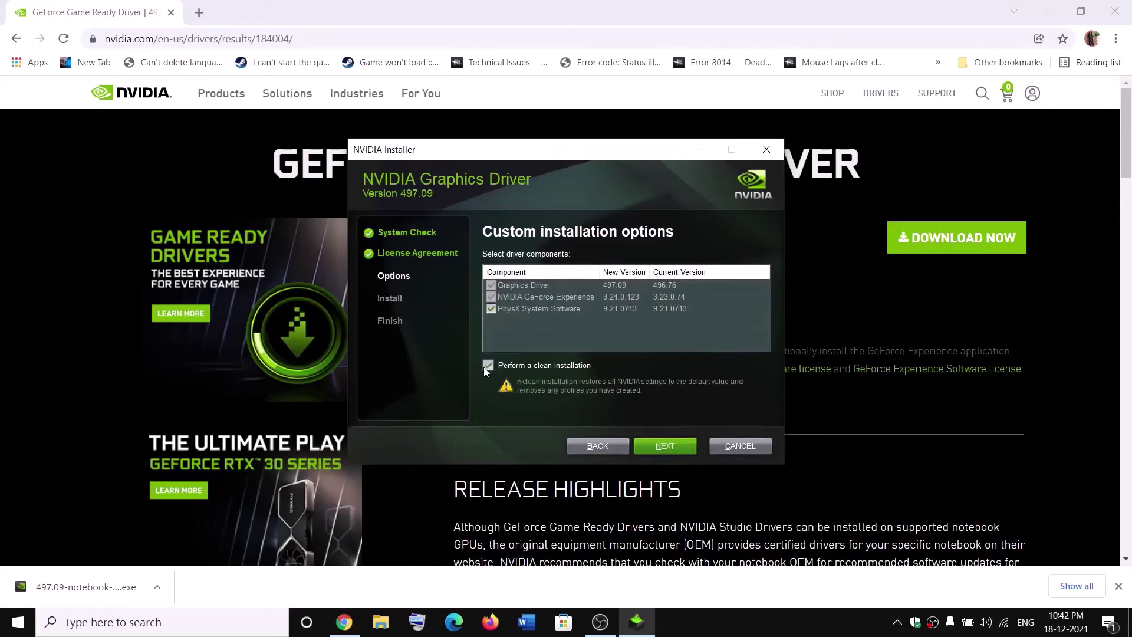
click(676, 443)
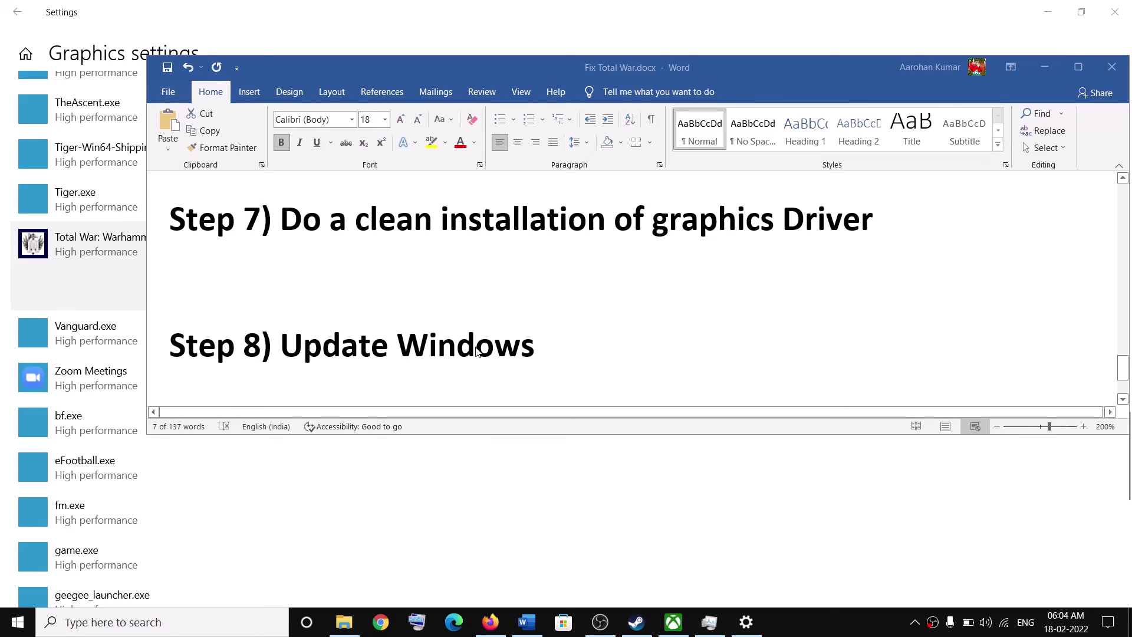
Step: Check Windows Update in Settings, which reports the PC is up to date, then minimize Settings
key(super)
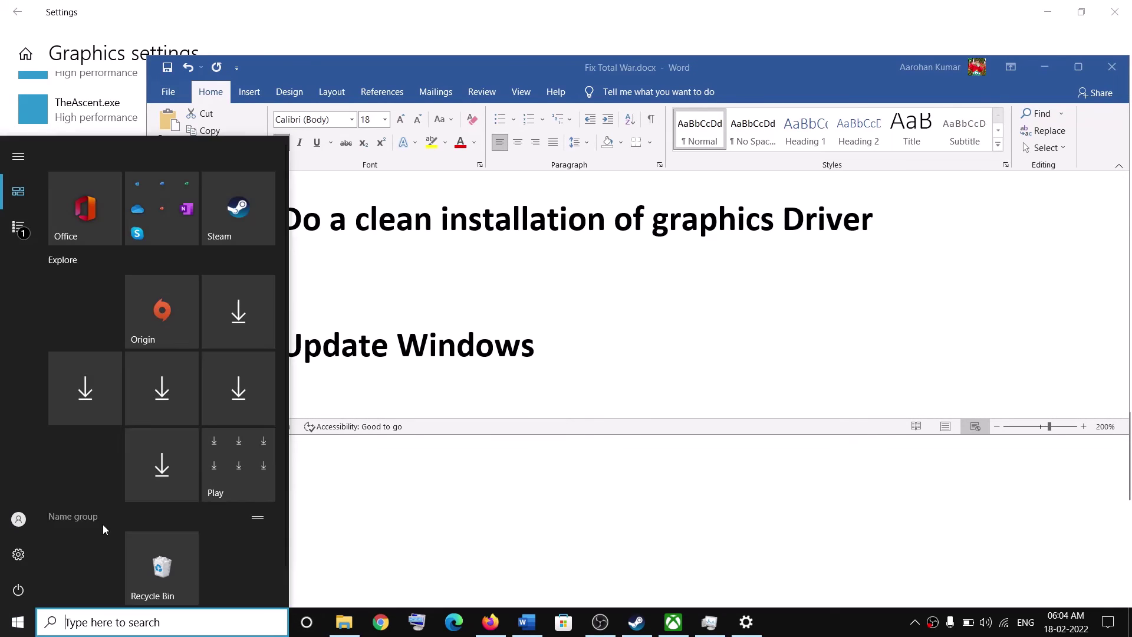
click(25, 557)
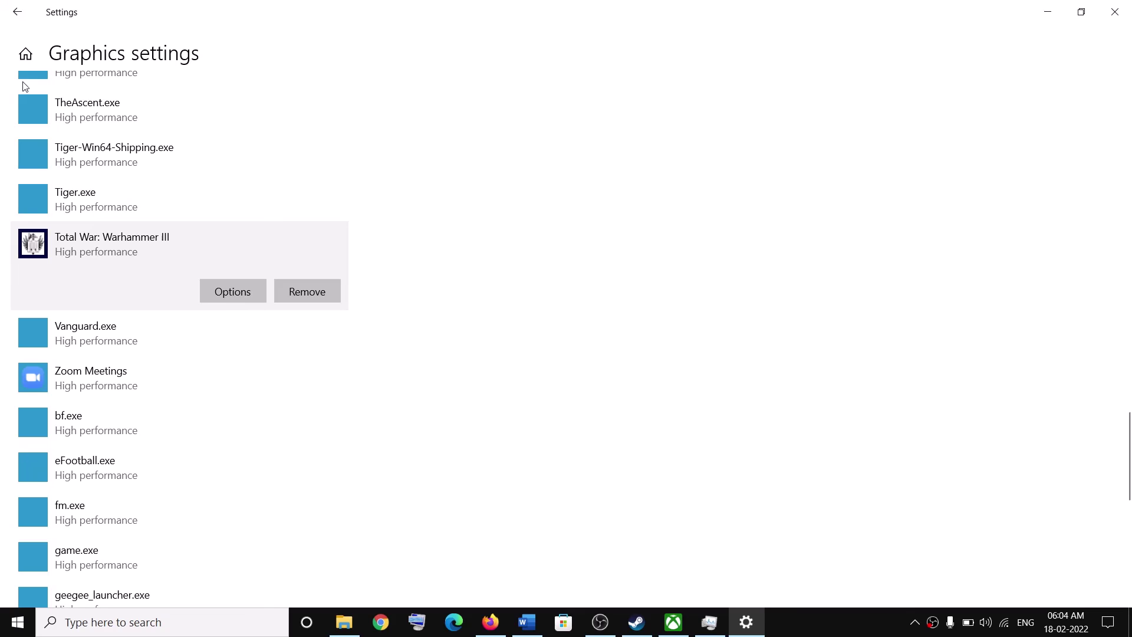
click(26, 54)
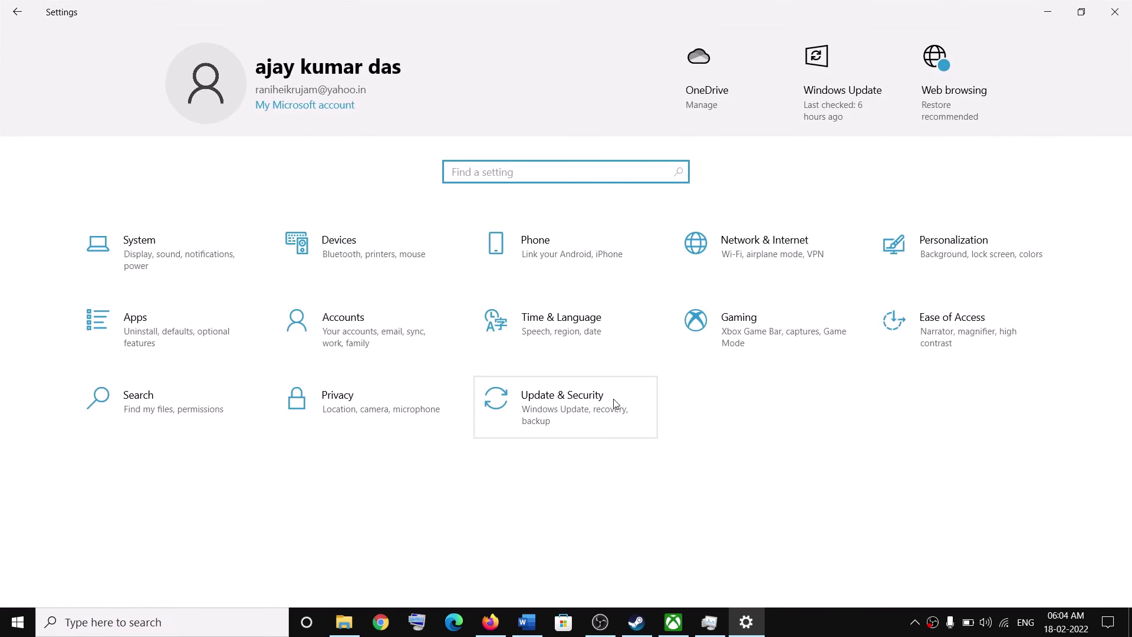
click(565, 405)
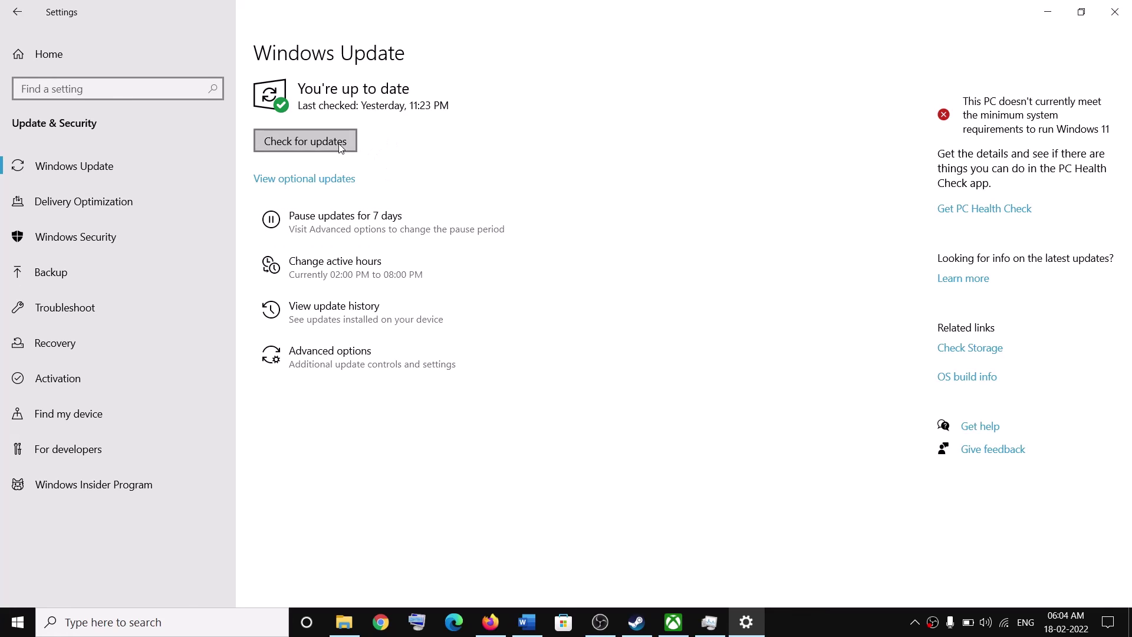
click(1048, 11)
scroll(463, 313, down, 2)
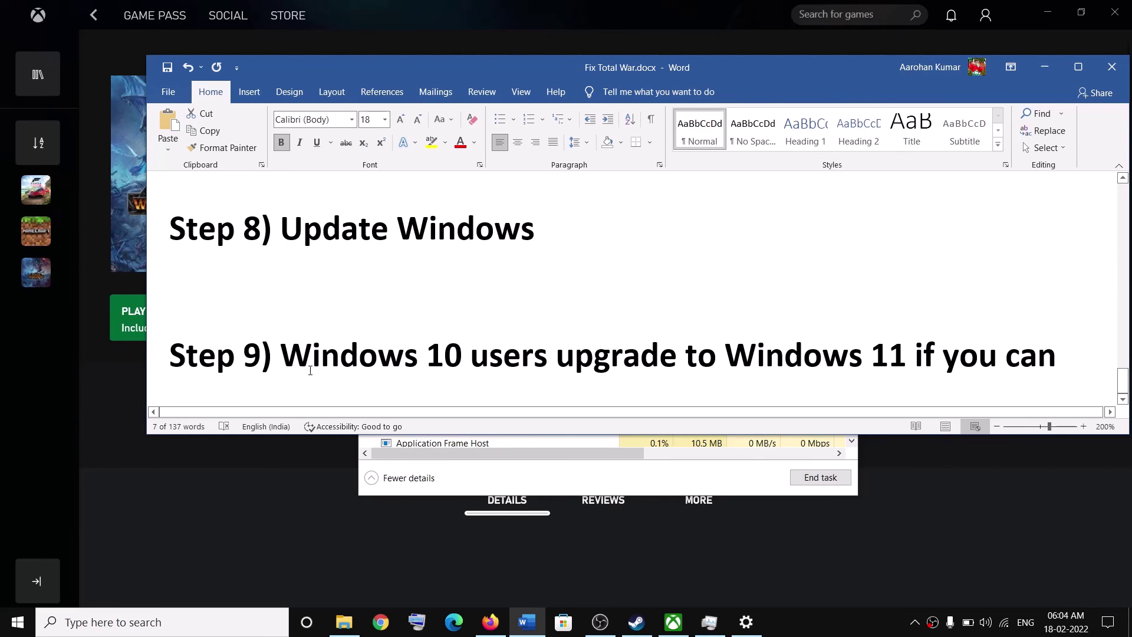
Step: Highlight Word's Step 9 text on upgrading Windows 10 to Windows 11, then switch to Steam
drag(282, 358, 904, 349)
click(756, 357)
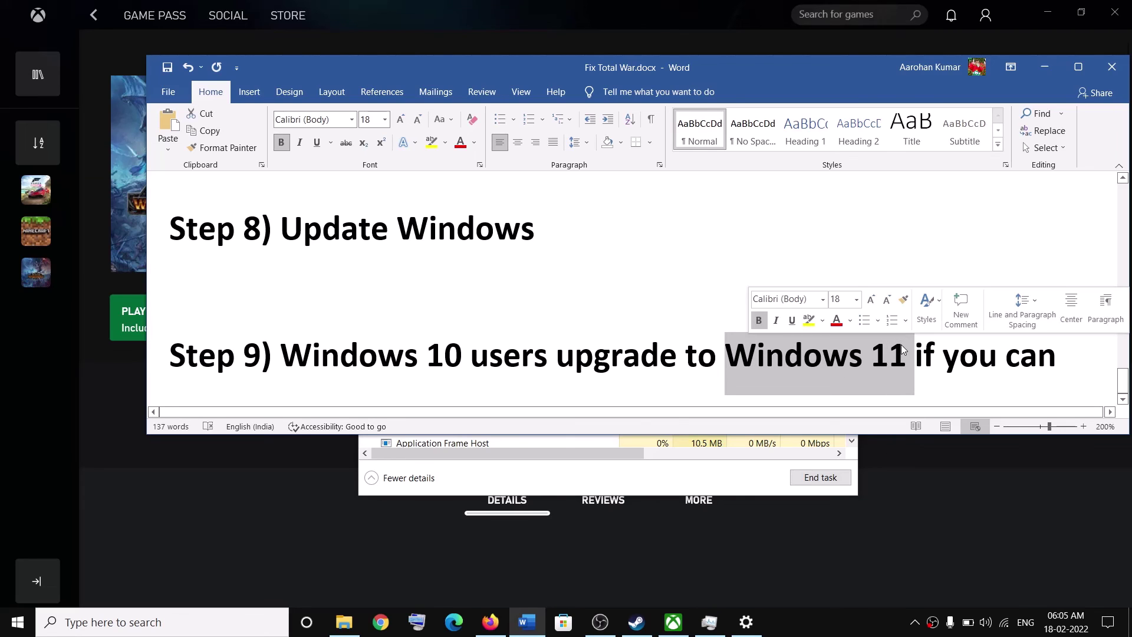
drag(291, 352, 848, 342)
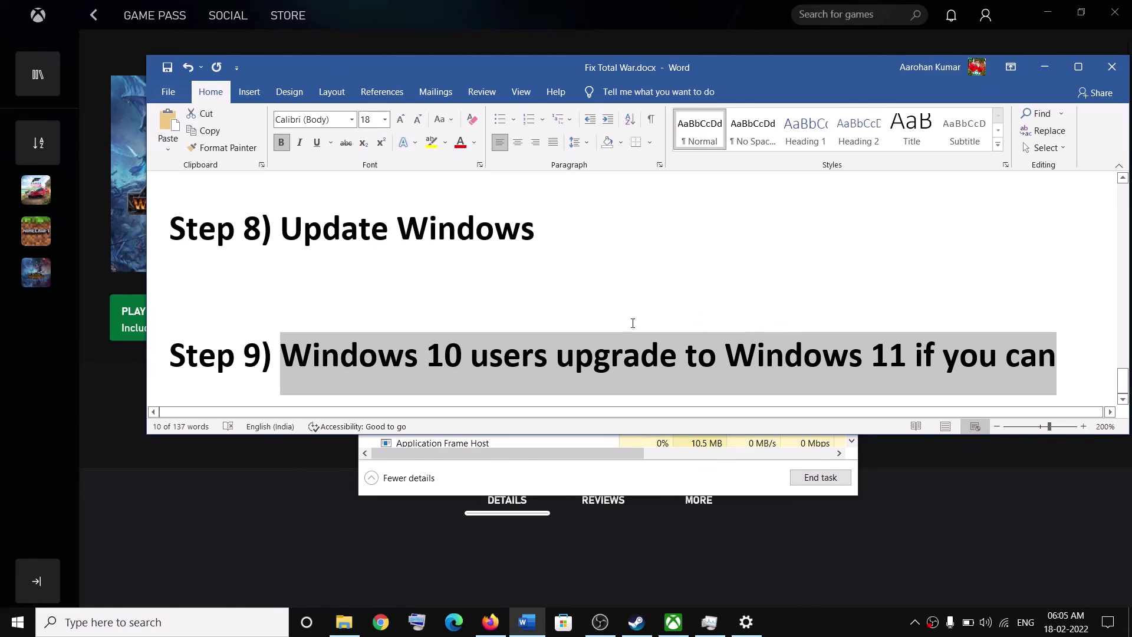
scroll(632, 323, up, 3)
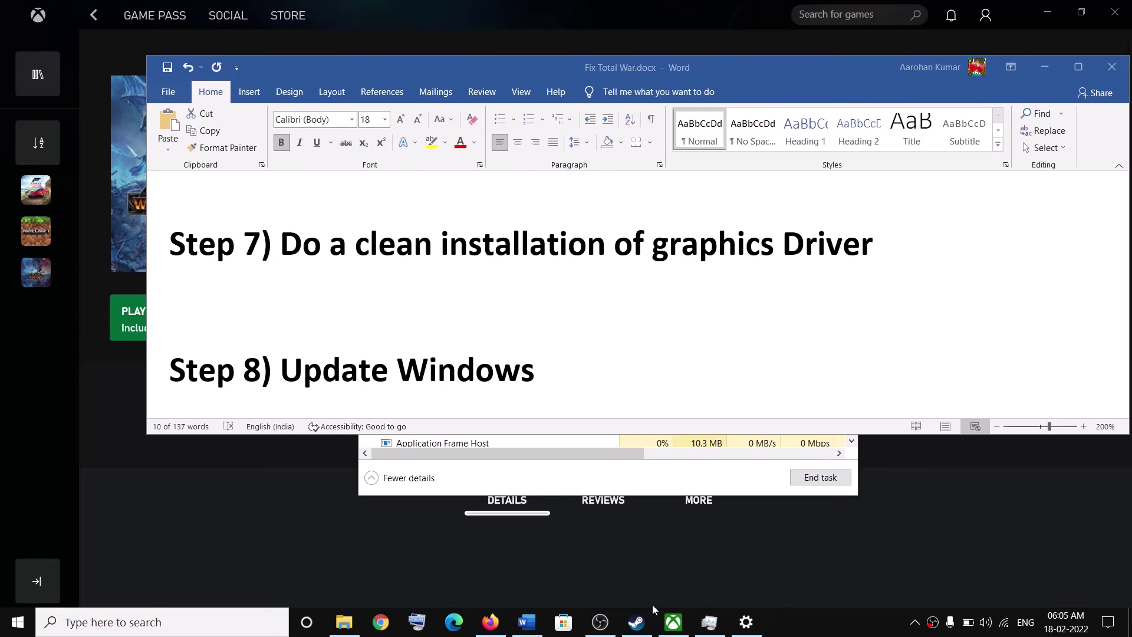
click(637, 623)
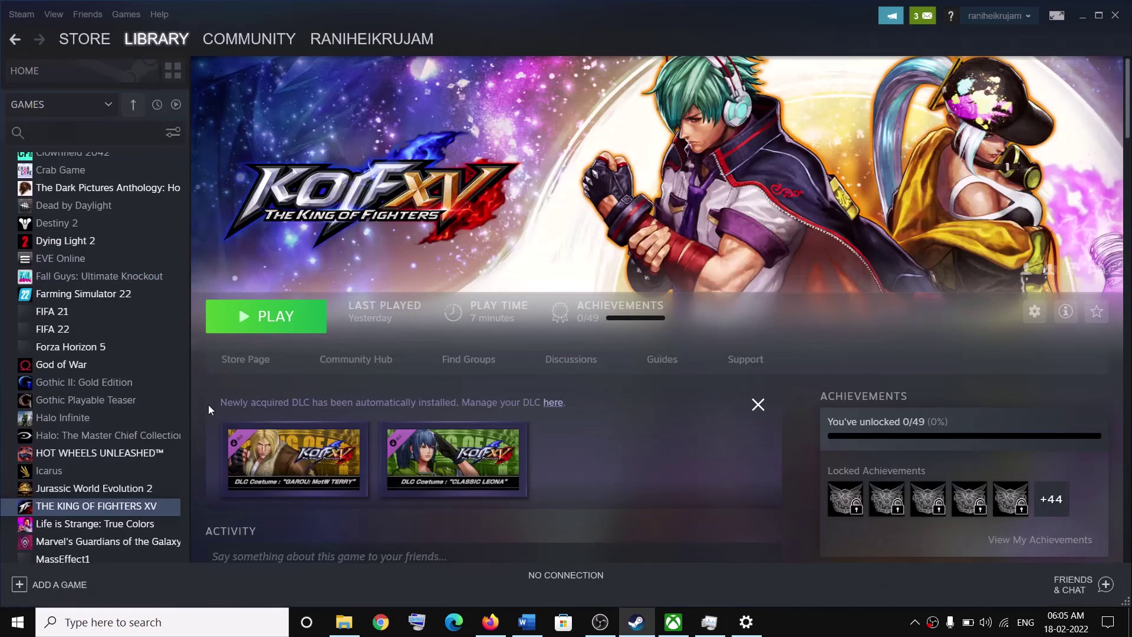
Step: Inspect The King of Fighters XV's Local Files properties in Steam, then show Total War: Warhammer III in Xbox
right_click(128, 507)
click(168, 489)
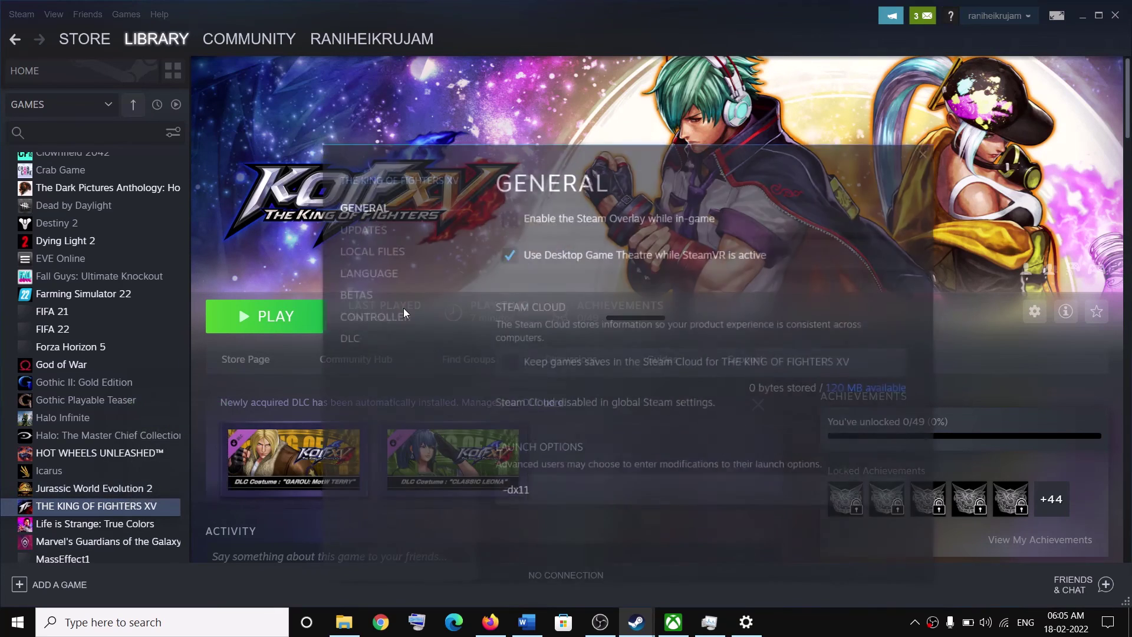
click(360, 256)
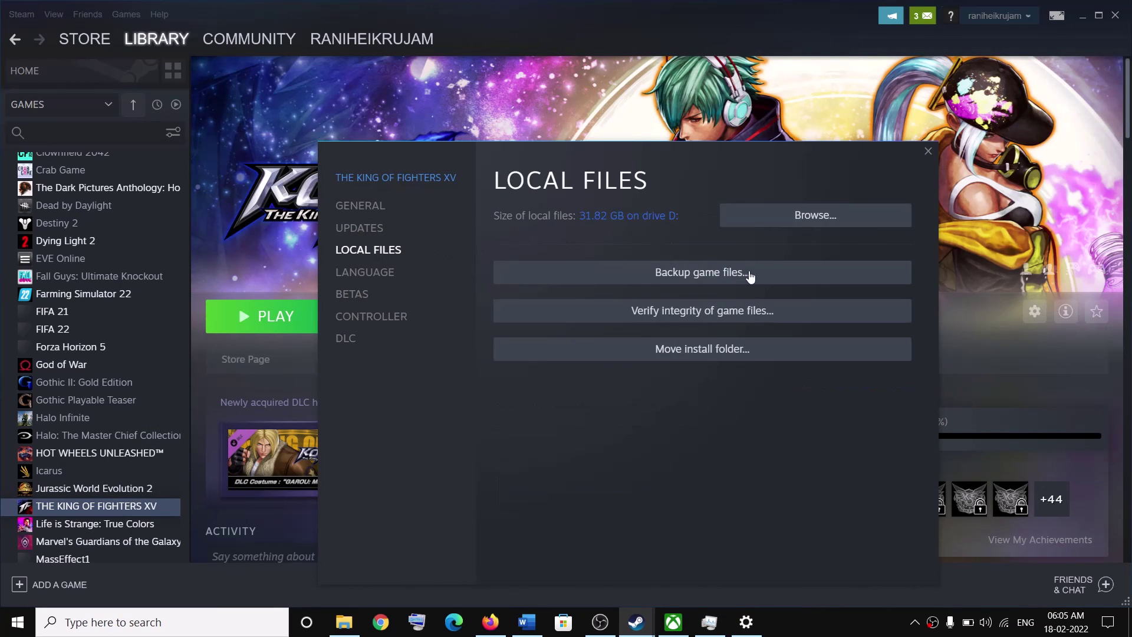
click(928, 151)
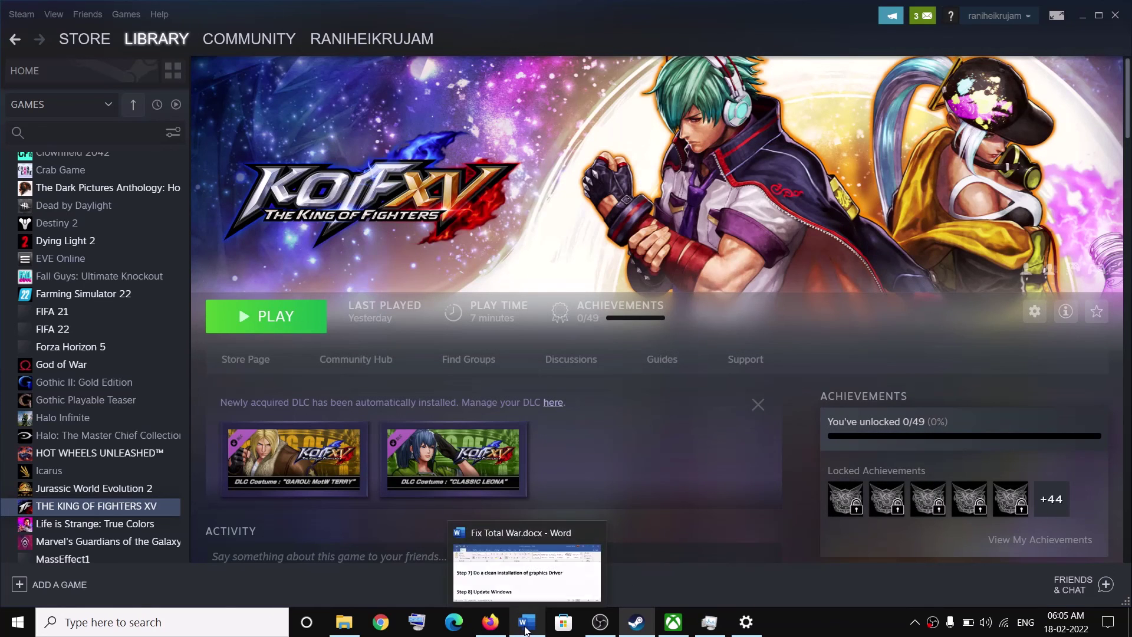
click(526, 625)
click(673, 622)
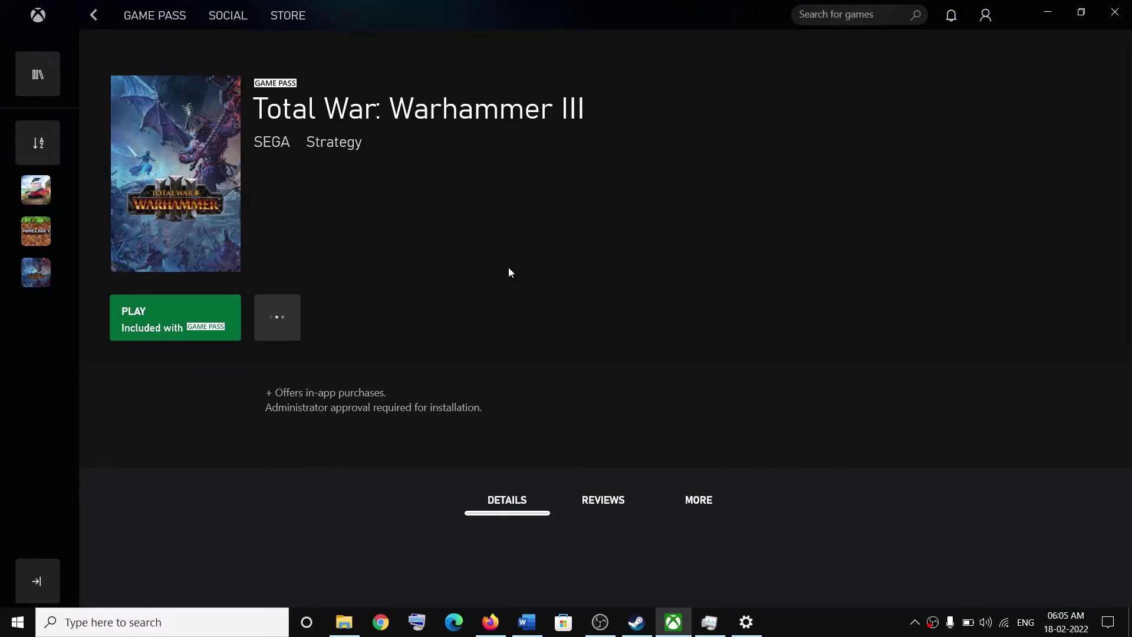